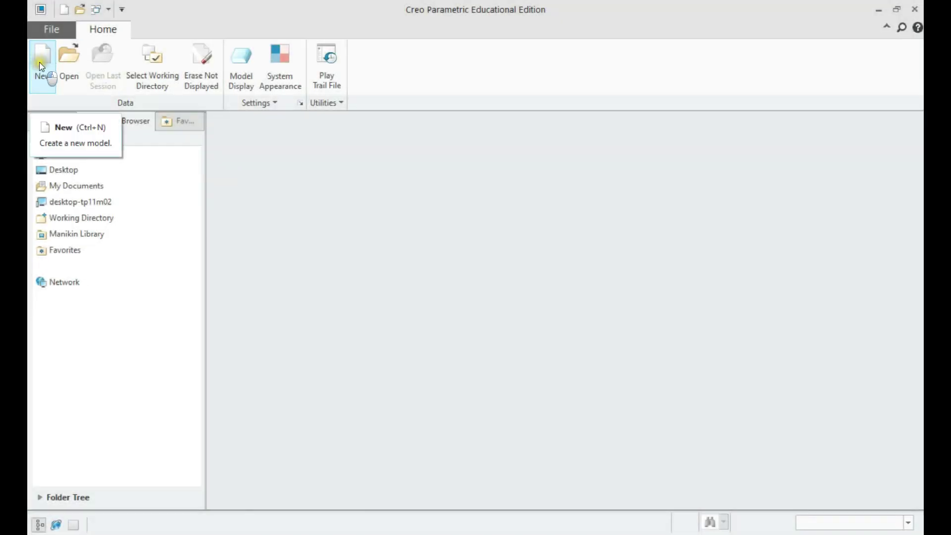
# - Create a new solid part named Cover using the default template
pyautogui.click(41, 58)
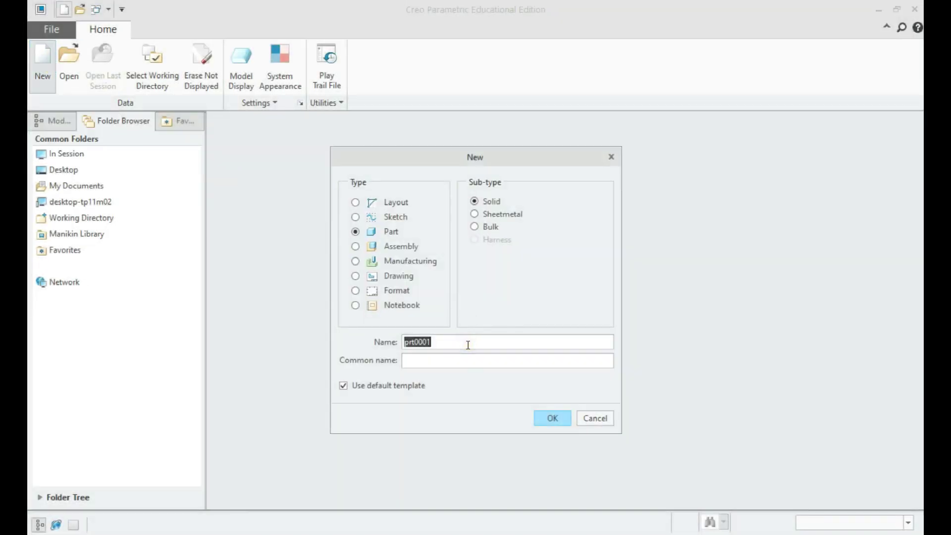
pyautogui.write('Cover')
pyautogui.click(544, 417)
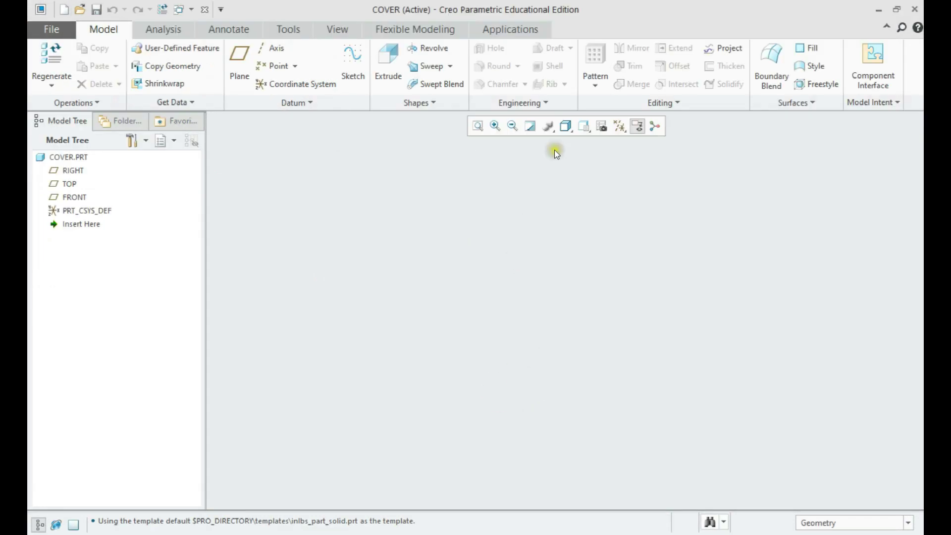
# - Start a Revolve sketch on the FRONT plane, orient it parallel to the screen and hide the datum planes
pyautogui.click(620, 127)
pyautogui.click(633, 203)
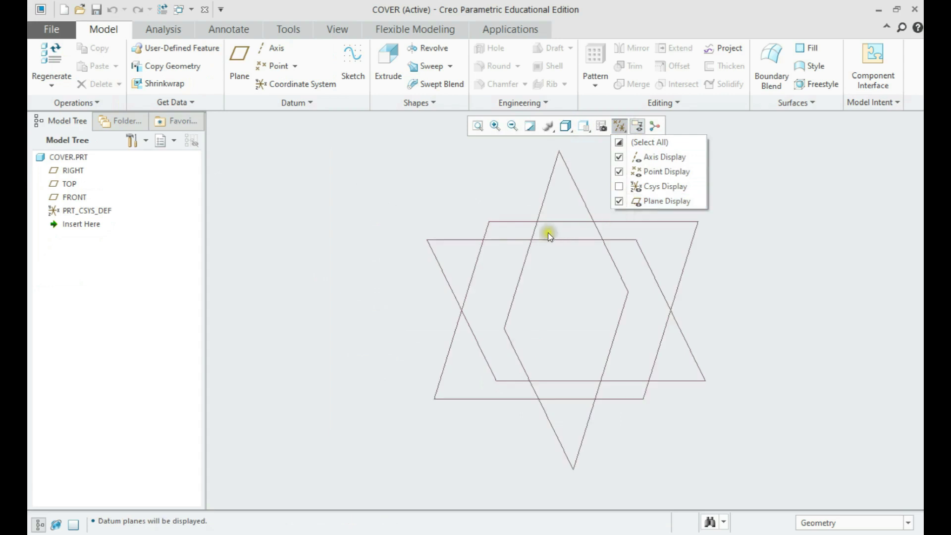
pyautogui.click(428, 48)
pyautogui.click(584, 240)
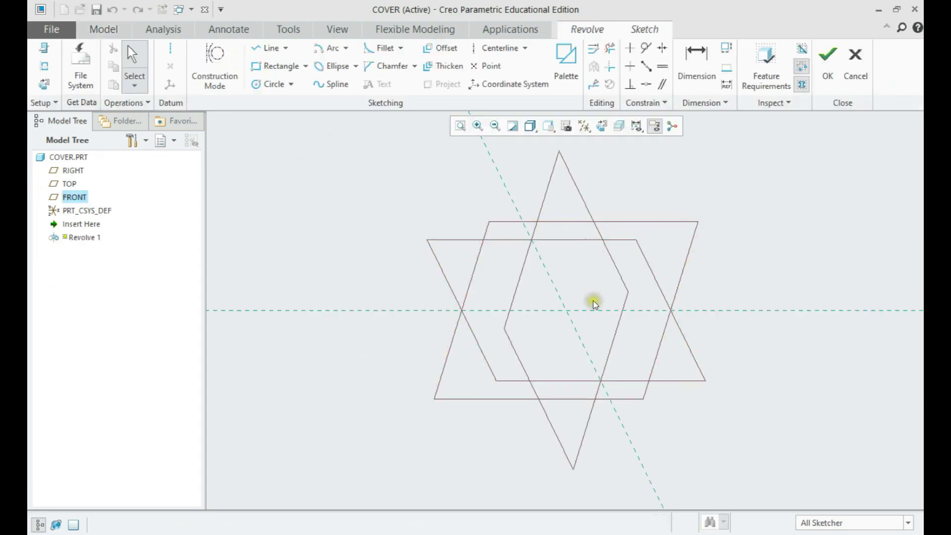
pyautogui.click(44, 84)
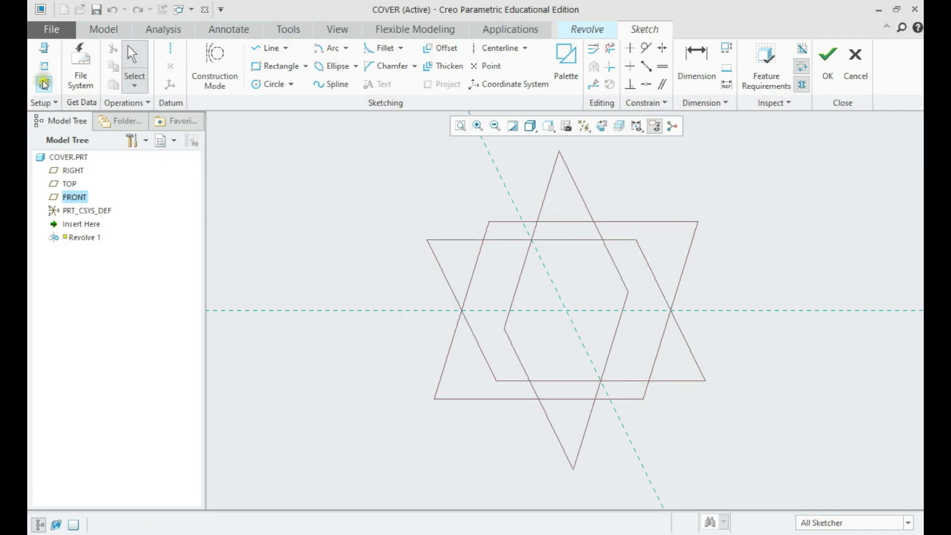
pyautogui.click(584, 127)
pyautogui.click(617, 201)
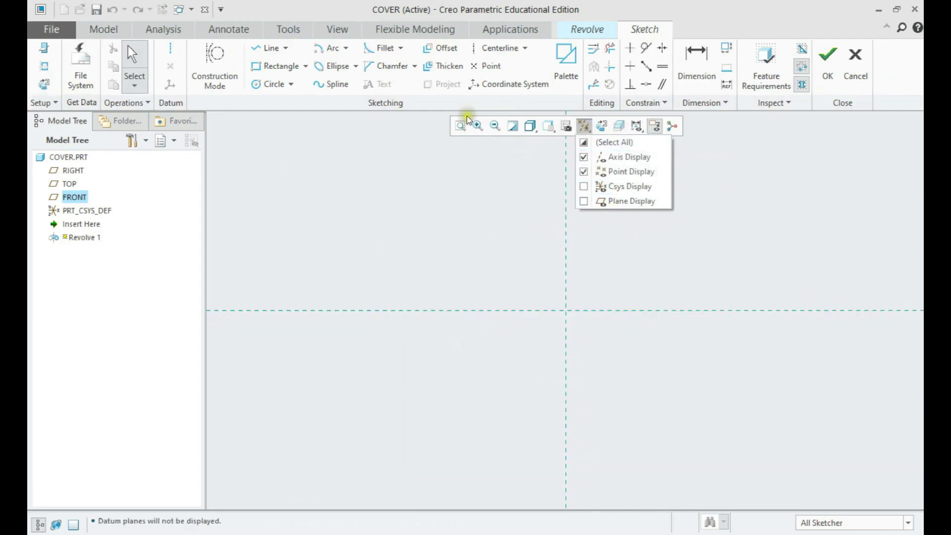
# - Sketch a vertical centerline through the origin along the vertical reference
pyautogui.click(493, 48)
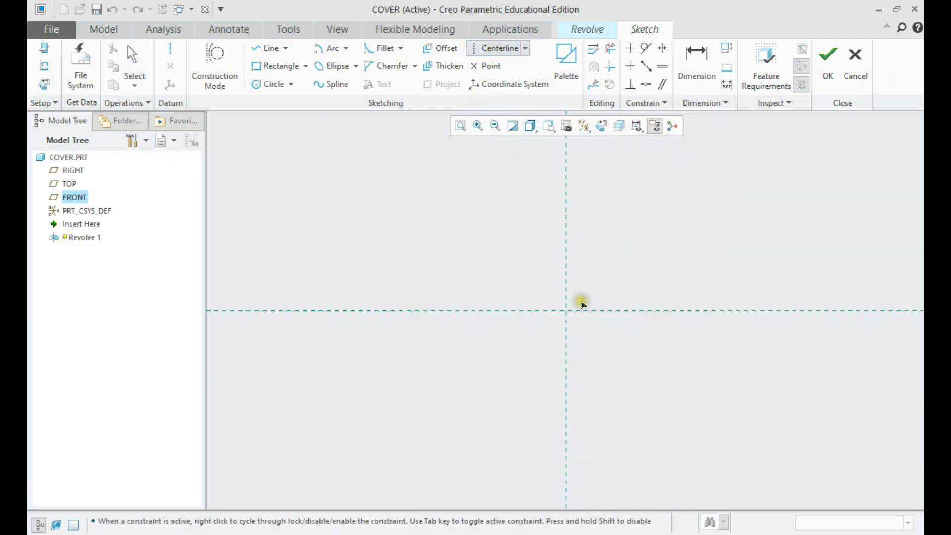
pyautogui.click(567, 311)
pyautogui.click(568, 349)
pyautogui.middleClick(617, 270)
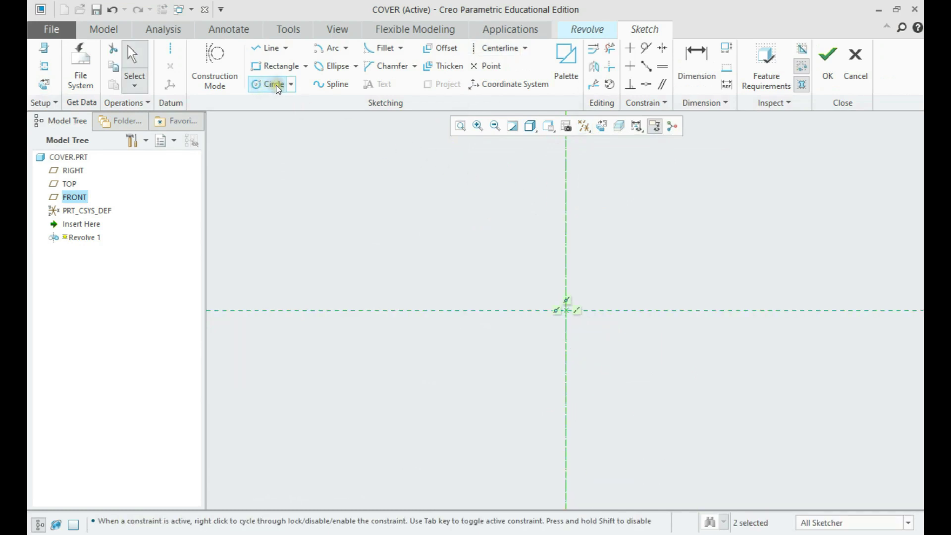
# - Sketch a vertical line up from the horizontal reference, about 97 from the centerline, and add a tangent arc of about 40.5 radius at its upper end
pyautogui.click(266, 49)
pyautogui.click(505, 311)
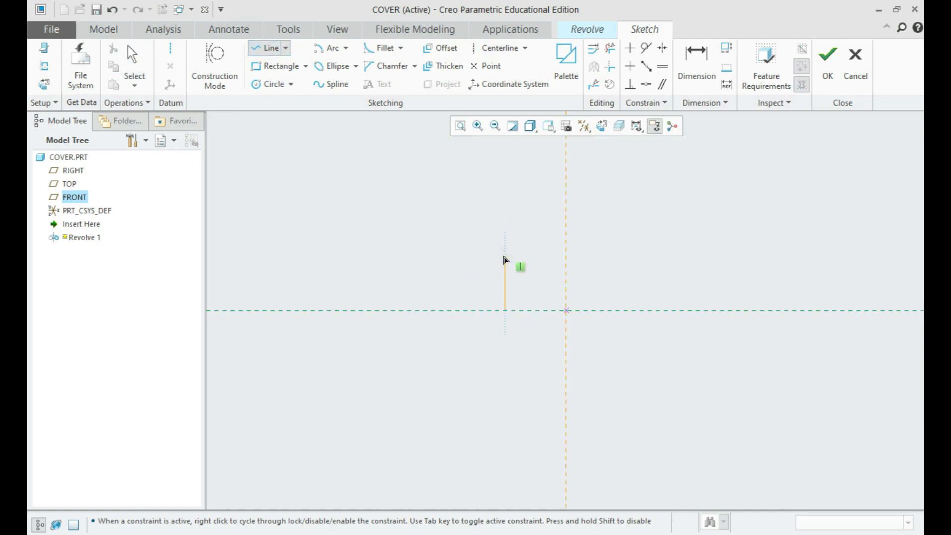
pyautogui.click(505, 259)
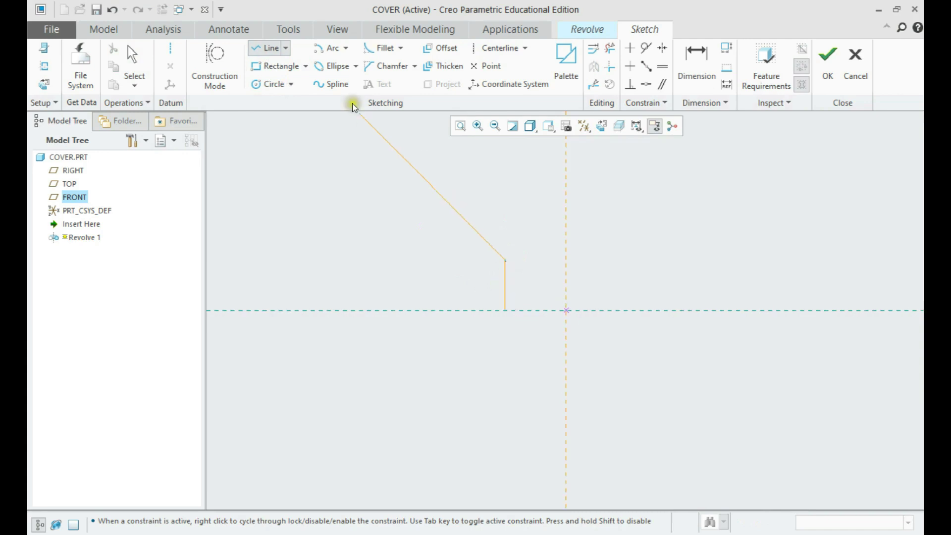
pyautogui.click(346, 48)
pyautogui.click(373, 65)
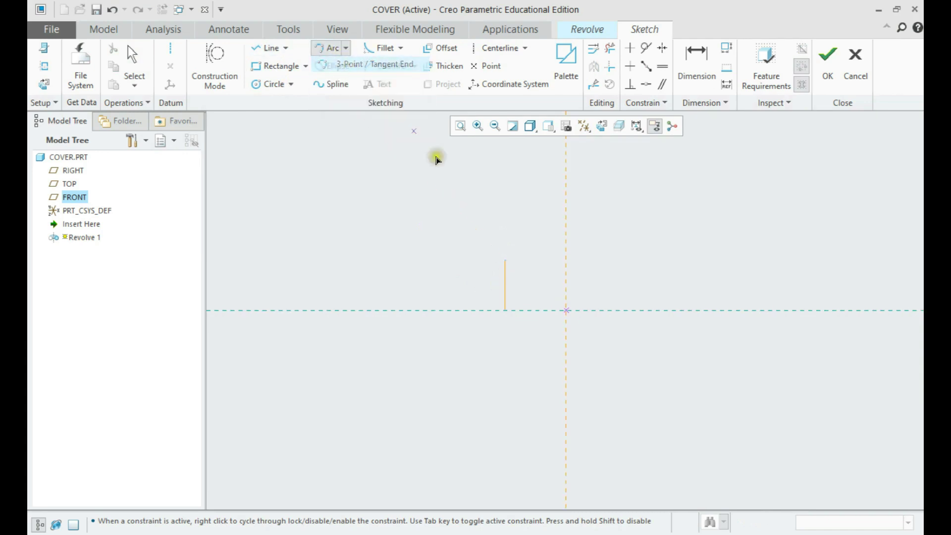
pyautogui.click(505, 260)
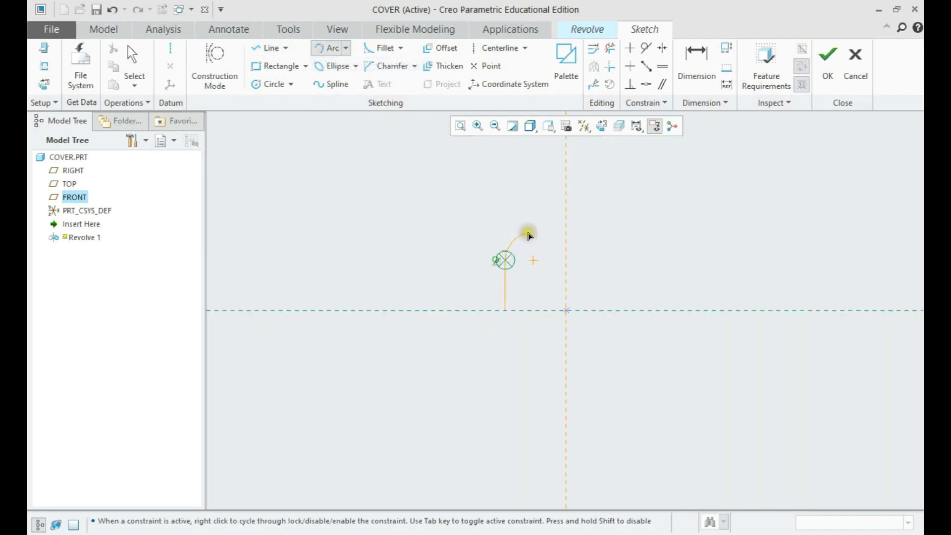
pyautogui.click(530, 236)
pyautogui.middleClick(514, 206)
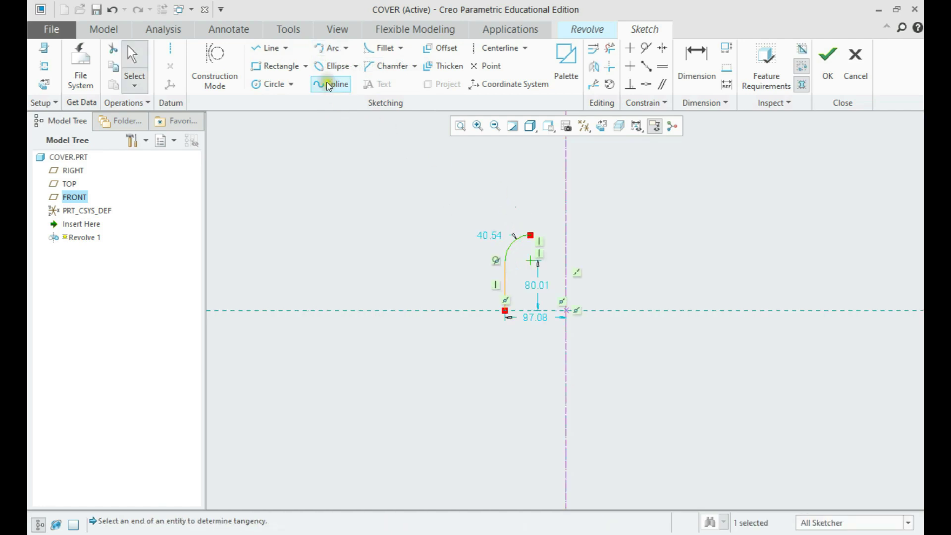
# - Sketch a horizontal line from the arc's free end to the vertical centerline
pyautogui.click(267, 48)
pyautogui.click(530, 235)
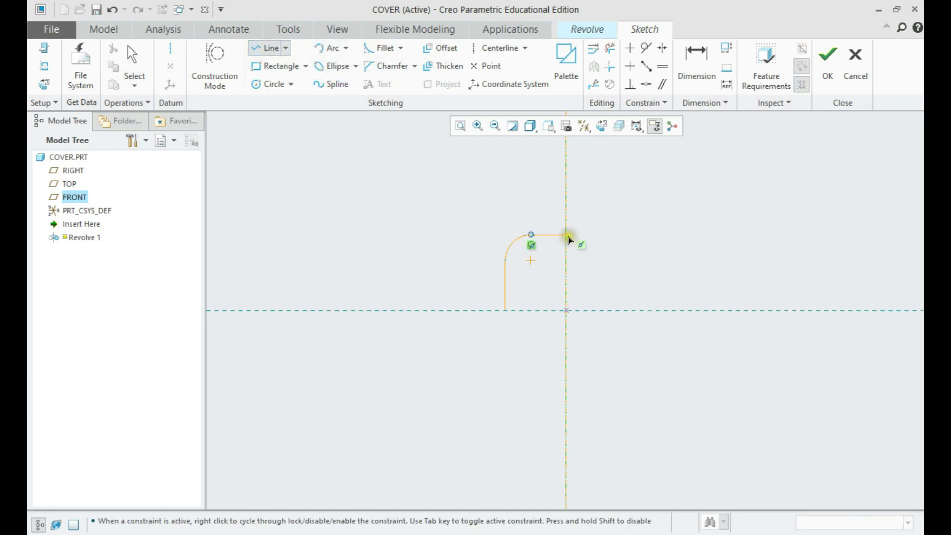
pyautogui.click(567, 235)
pyautogui.middleClick(572, 247)
# - Pull the arc's lower end down toward the horizontal reference and set the arc's radius to 1
pyautogui.moveTo(572, 247)
pyautogui.mouseDown()
pyautogui.moveTo(514, 251)
pyautogui.moveTo(497, 304)
pyautogui.mouseUp()
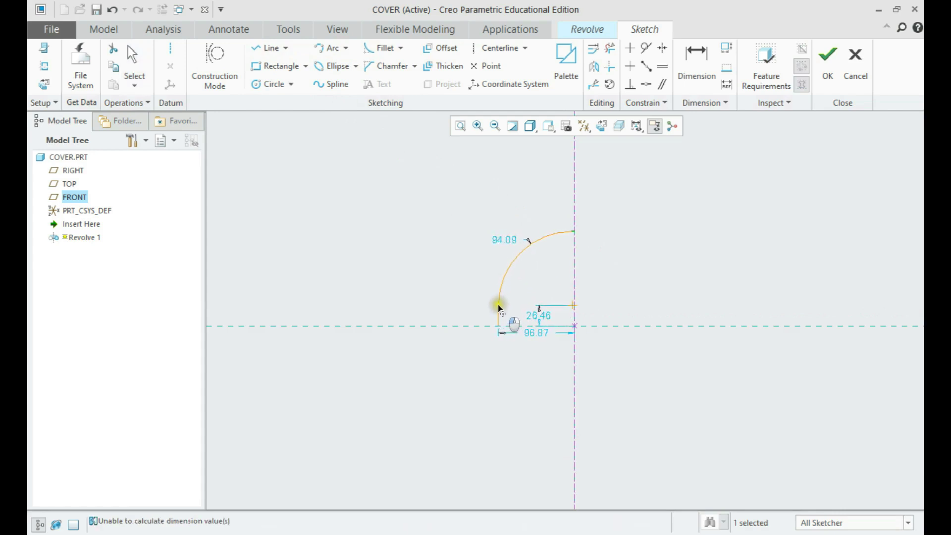
pyautogui.doubleClick(501, 240)
pyautogui.write('1')
pyautogui.press('Return')
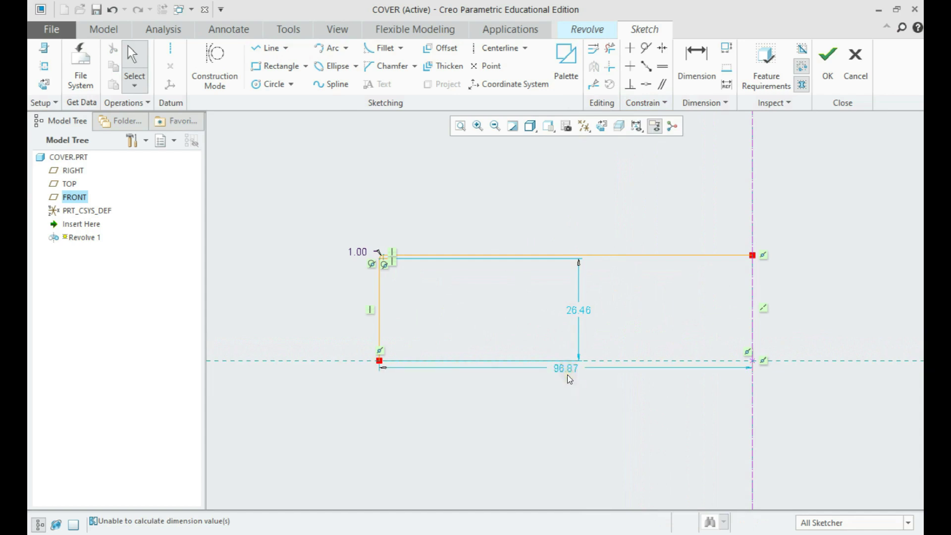
# - Add a diameter dimension for the vertical line about the centerline and set it to 7
pyautogui.click(695, 70)
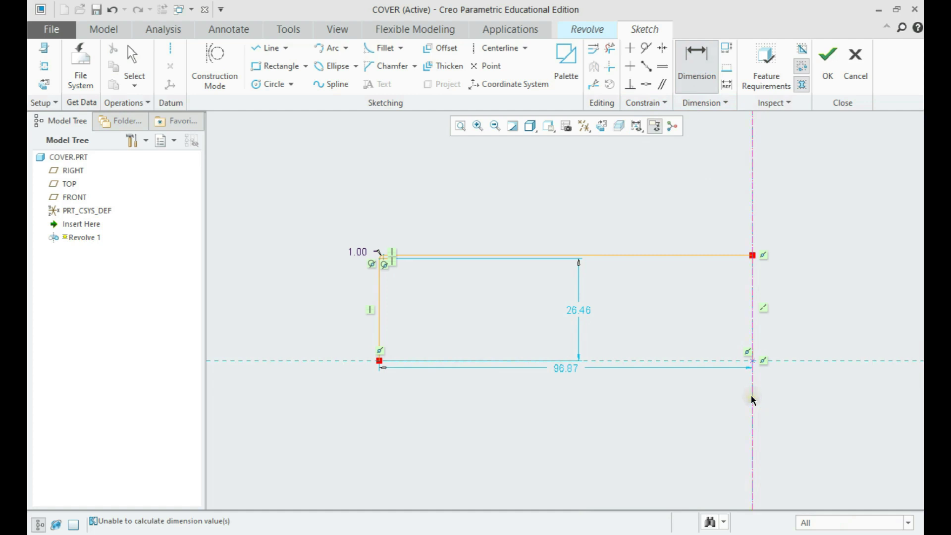
pyautogui.click(752, 400)
pyautogui.click(380, 333)
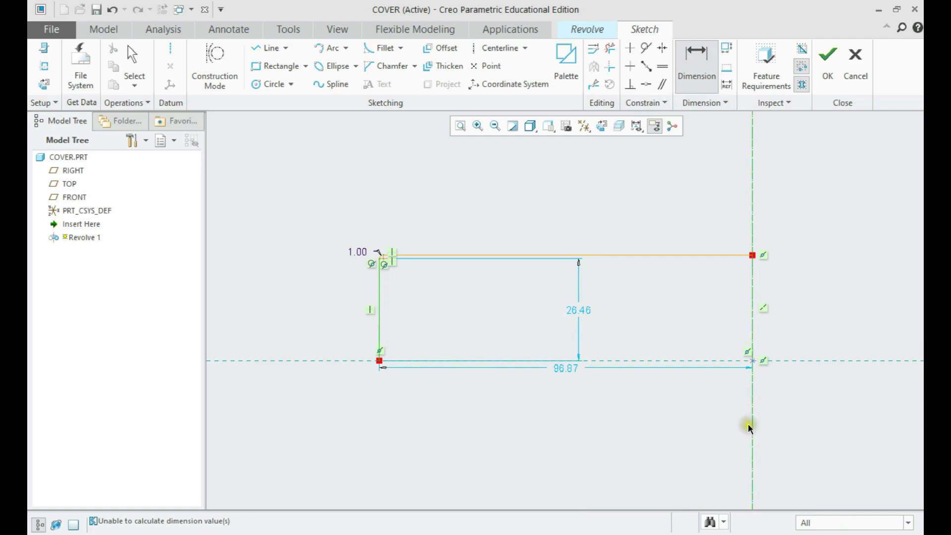
pyautogui.middleClick(645, 425)
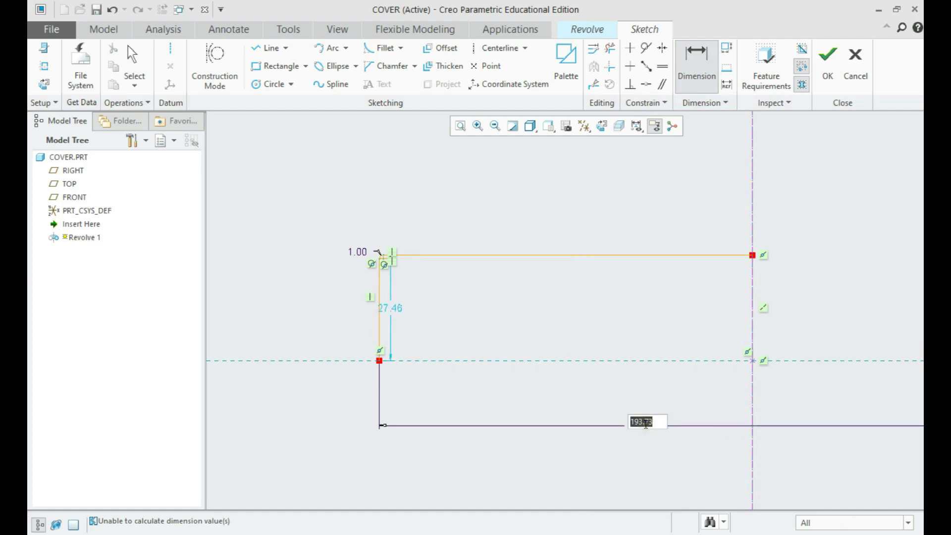
pyautogui.write('7')
pyautogui.press('Return')
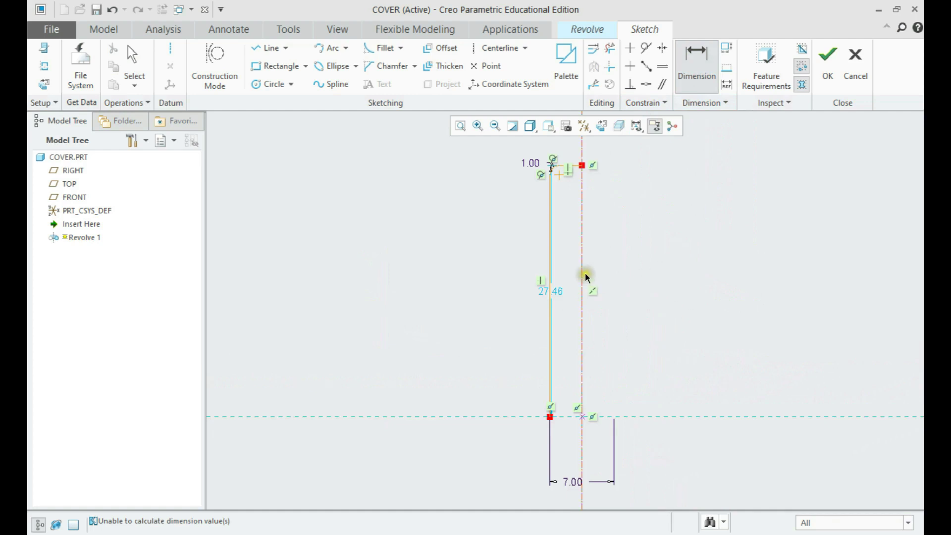
# - Move the vertical dimension clear of the profile and set the profile's height to 2.5
pyautogui.click(552, 291)
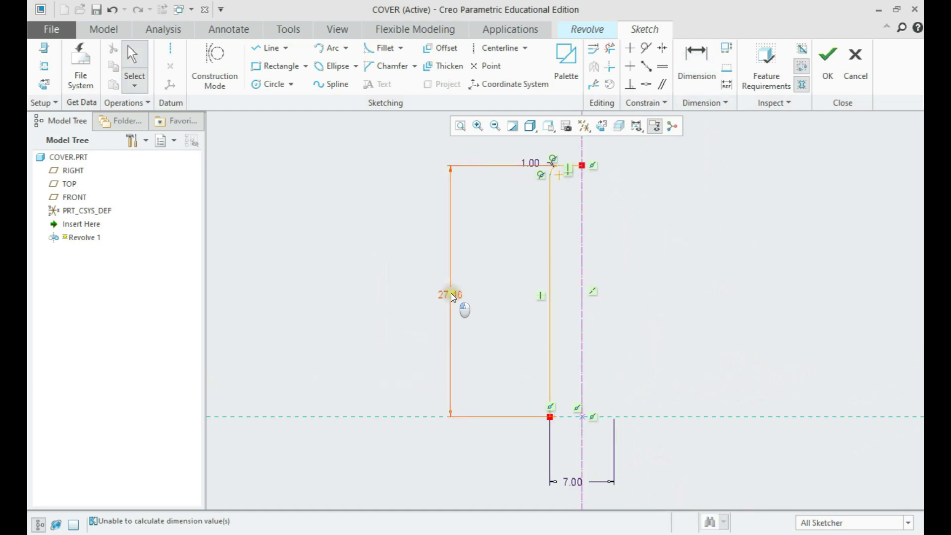
pyautogui.middleClick(450, 292)
pyautogui.write('2.5')
pyautogui.press('Return')
pyautogui.scroll(5, 558, 372)
pyautogui.keyDown('shift'); pyautogui.moveTo(560, 340); pyautogui.dragTo(501, 333, button='middle'); pyautogui.keyUp('shift')
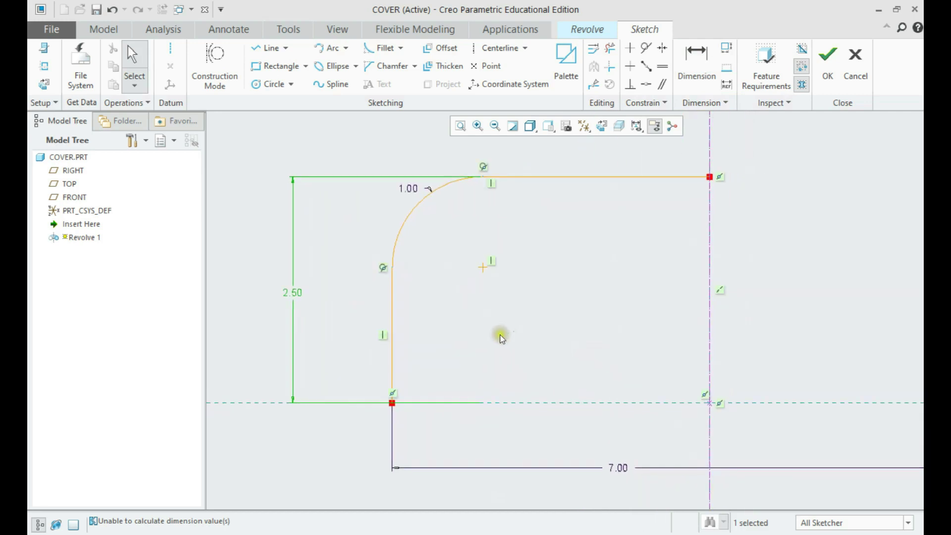
pyautogui.click(504, 339)
# - Offset the chain of the upper horizontal line and the corner arc outward by 0.25
pyautogui.scroll(-1, 495, 338)
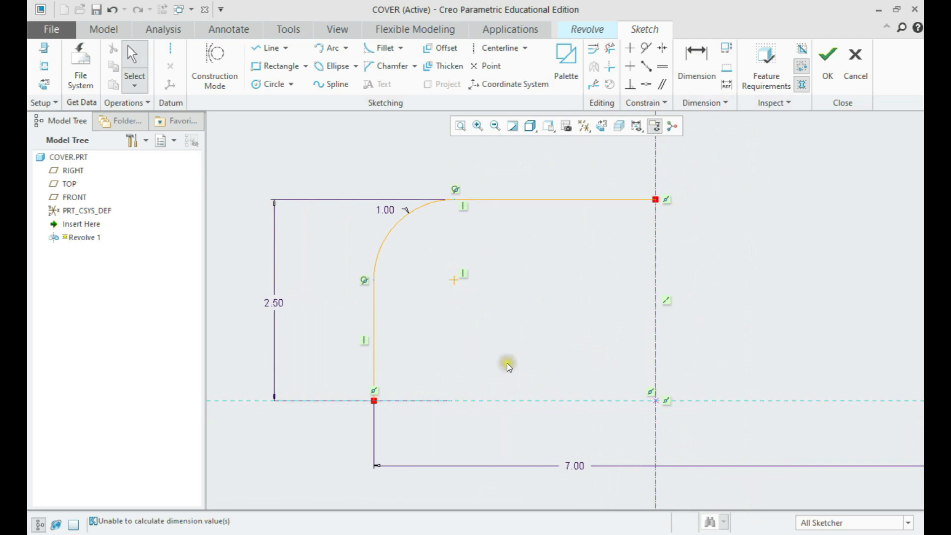
pyautogui.click(441, 48)
pyautogui.click(855, 53)
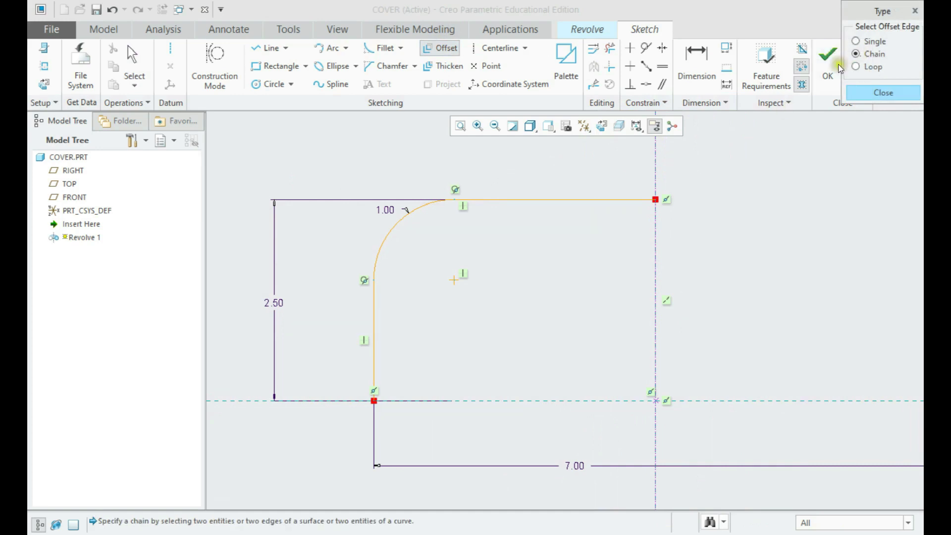
pyautogui.click(560, 200)
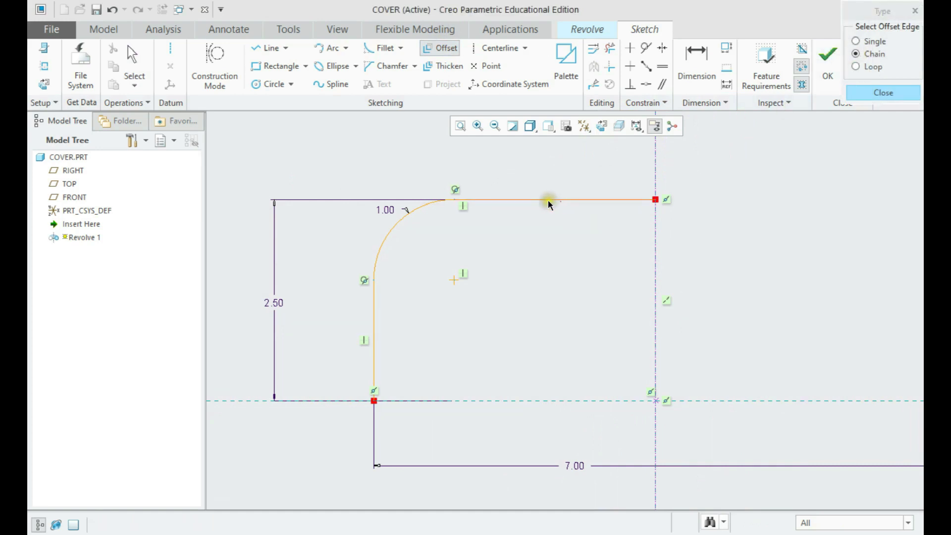
pyautogui.click(387, 233)
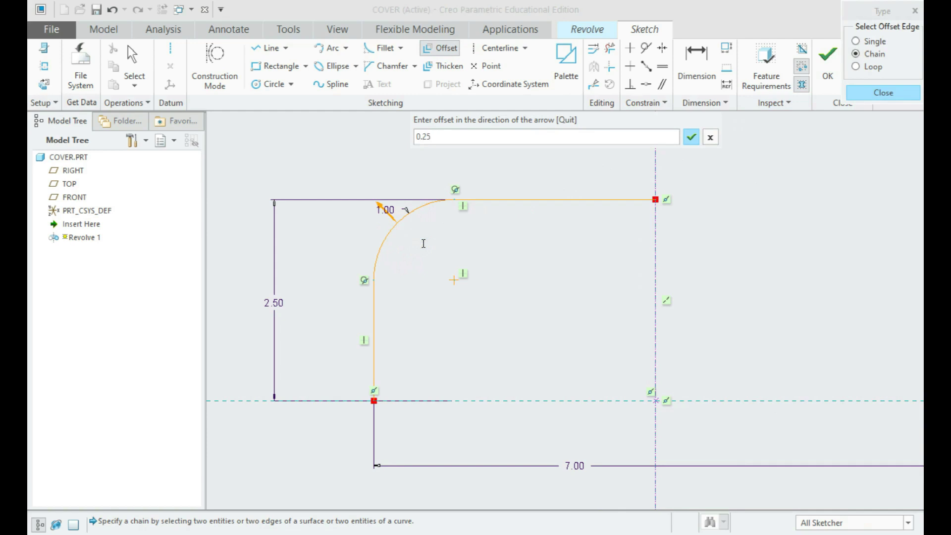
pyautogui.press('Return')
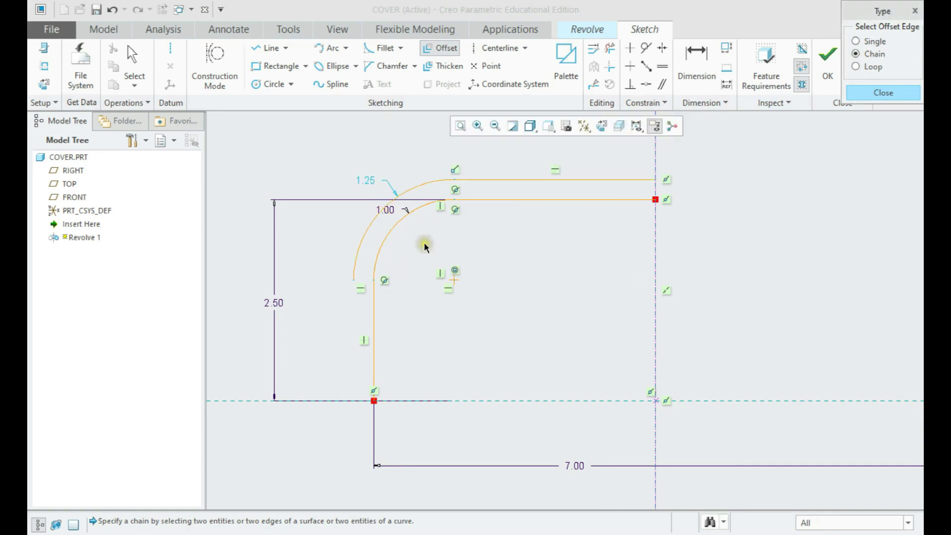
# - Close the profile with a vertical line from the outer arc to the horizontal reference and short lines across both open ends
pyautogui.keyDown('shift'); pyautogui.moveTo(496, 236); pyautogui.dragTo(509, 228, button='middle'); pyautogui.keyUp('shift')
pyautogui.click(270, 47)
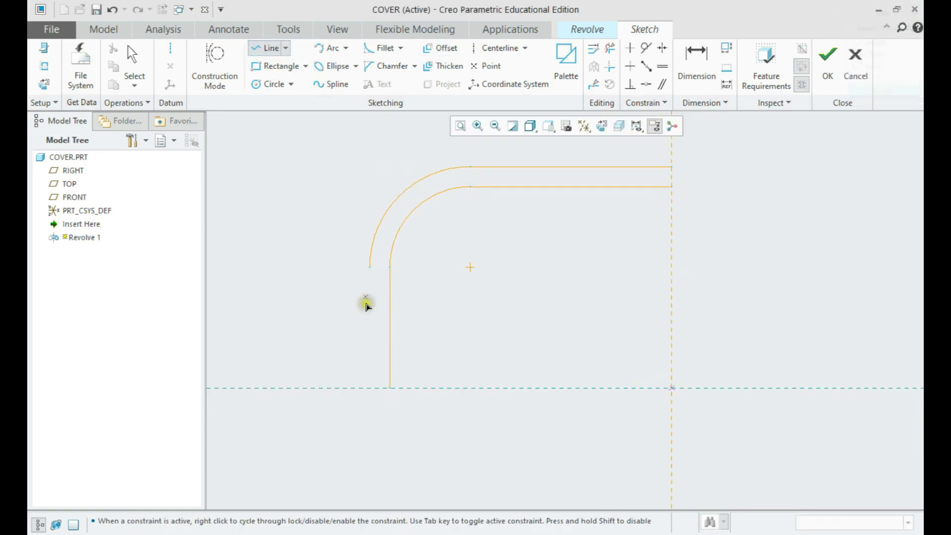
pyautogui.click(374, 266)
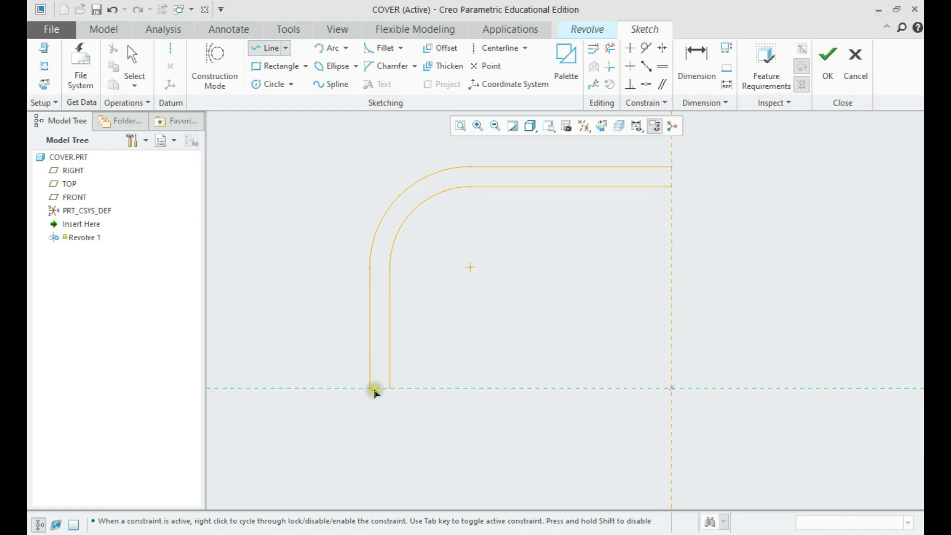
pyautogui.click(369, 388)
pyautogui.click(390, 387)
pyautogui.middleClick(634, 223)
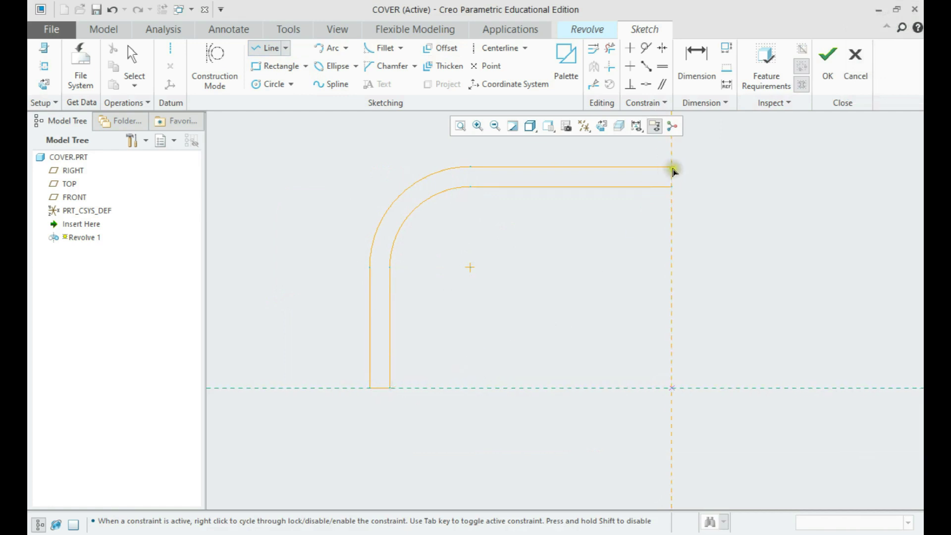
pyautogui.middleClick(718, 199)
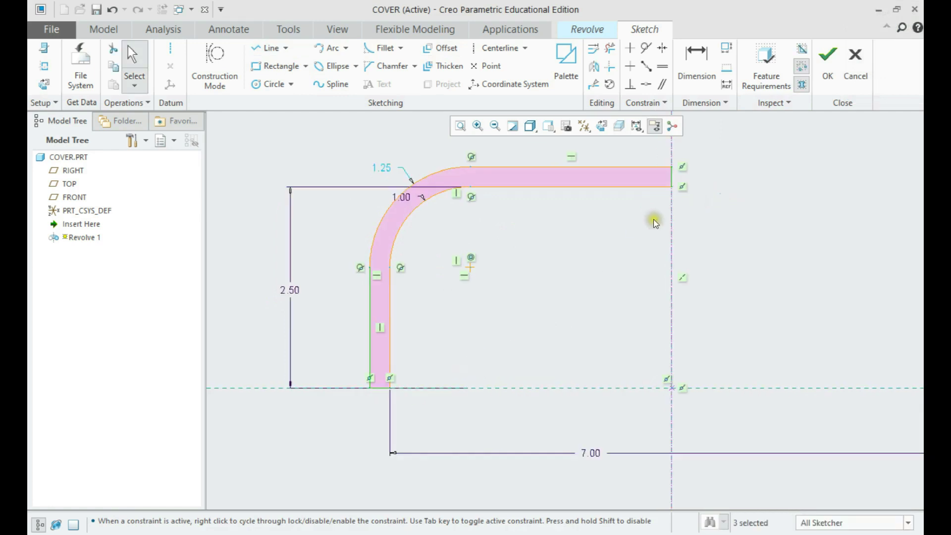
# - Lock the outer arc radius, inner arc radius, height and diameter dimensions of the sketch
pyautogui.click(399, 176)
pyautogui.click(432, 138)
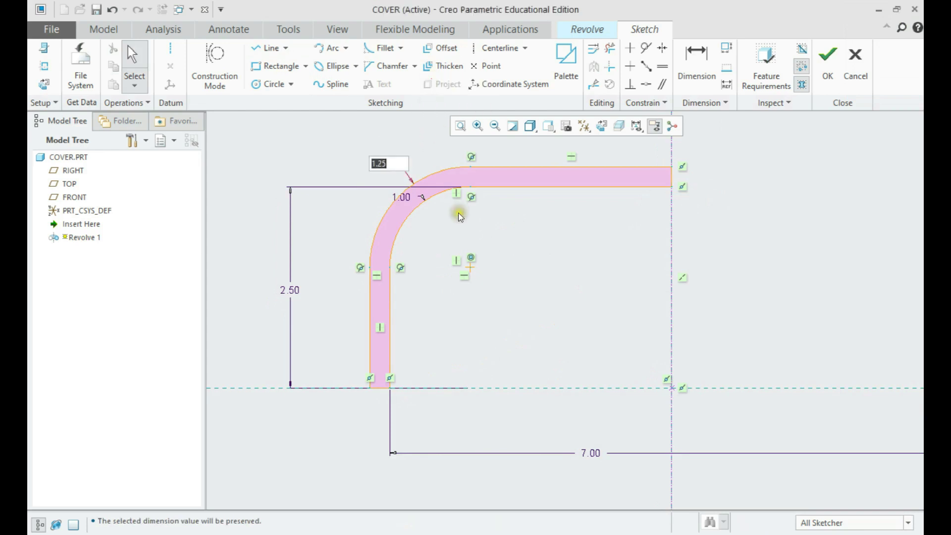
pyautogui.middleClick(458, 212)
pyautogui.scroll(-2, 458, 213)
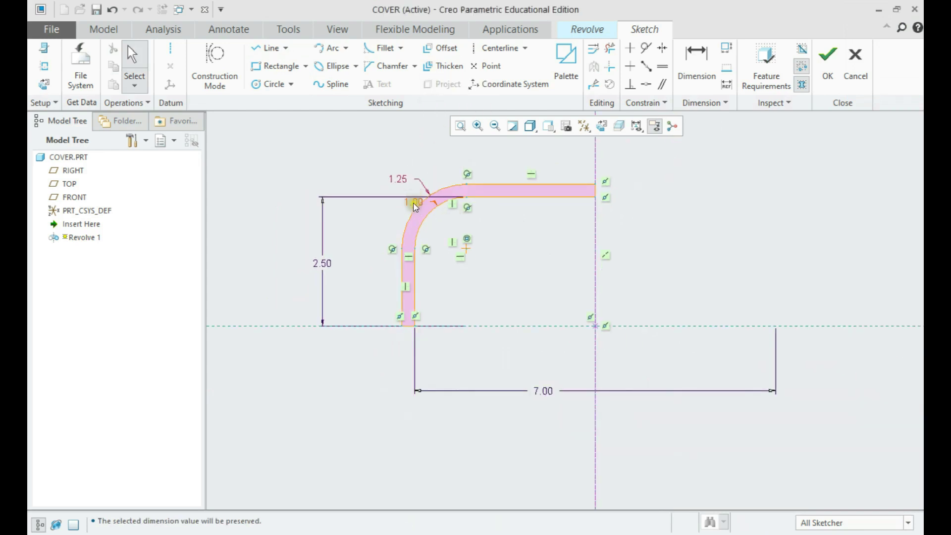
pyautogui.keyDown('ctrl'); pyautogui.click(317, 266); pyautogui.keyUp('ctrl')
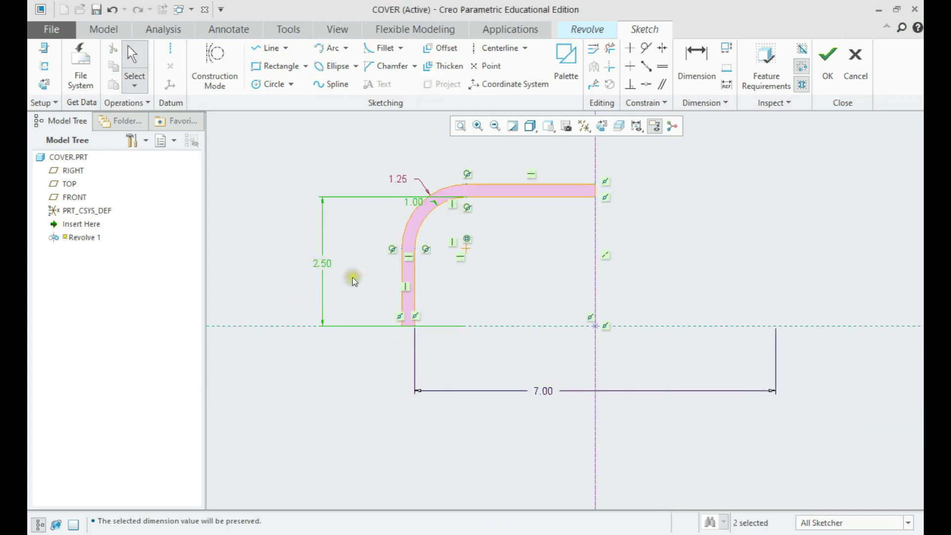
pyautogui.keyDown('ctrl'); pyautogui.click(541, 391); pyautogui.keyUp('ctrl')
pyautogui.click(572, 294)
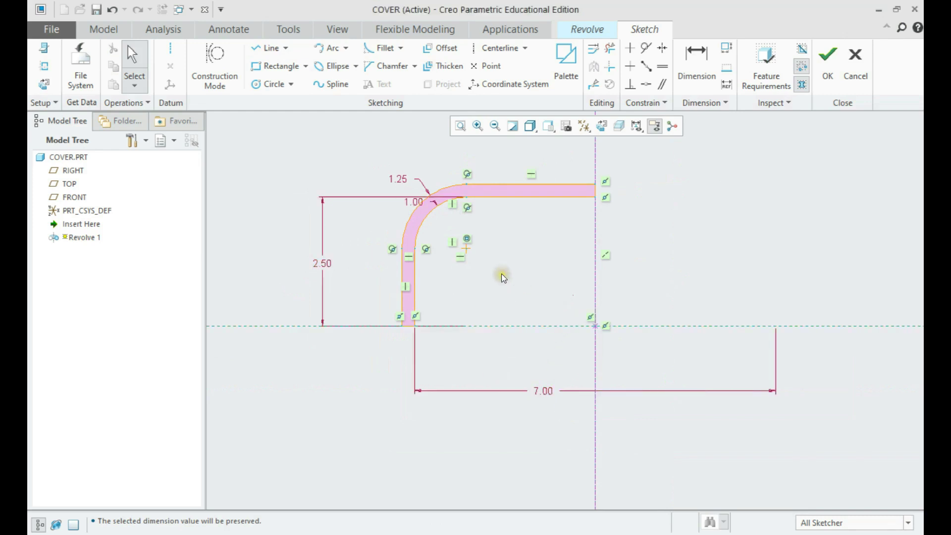
# - Finish the profile sketch and complete the revolve through the full 360° about the internal centerline
pyautogui.moveTo(460, 260); pyautogui.dragTo(474, 272, button='middle')
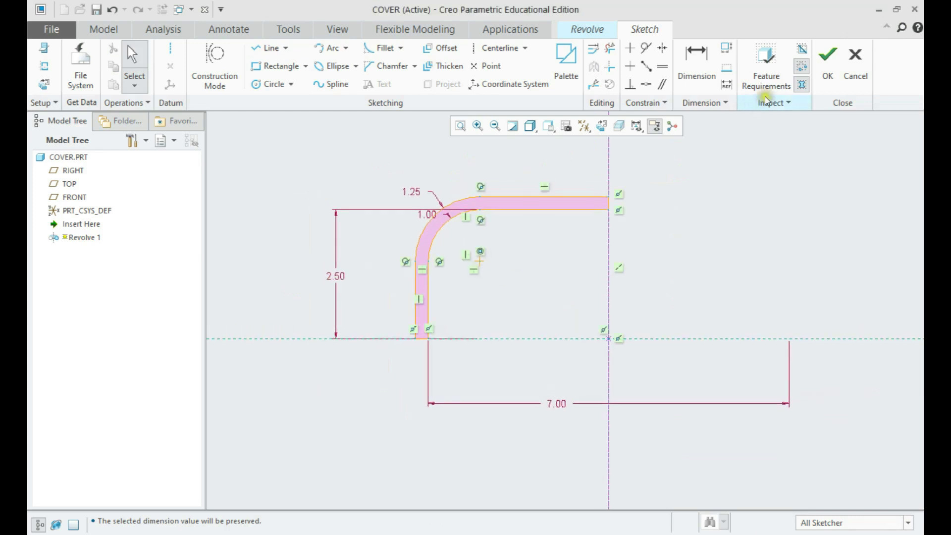
pyautogui.click(826, 79)
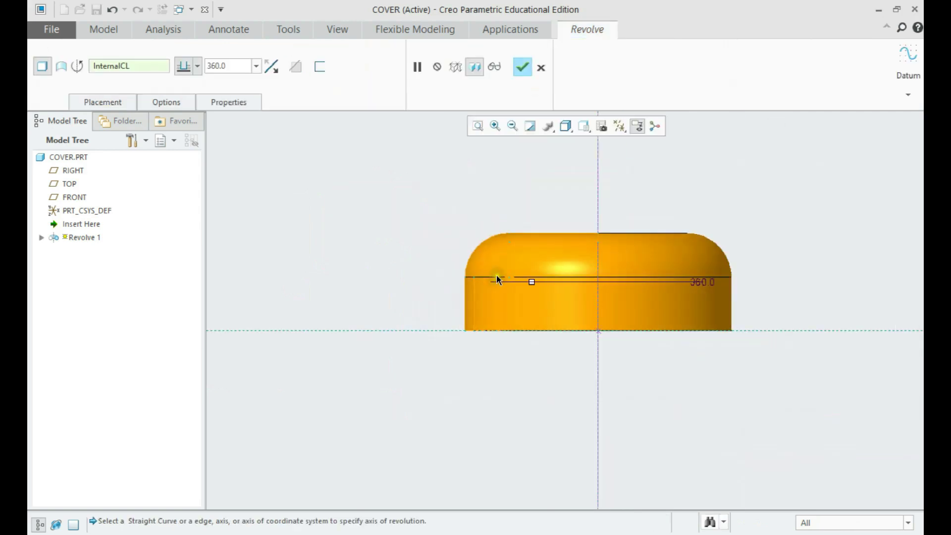
pyautogui.moveTo(496, 275)
pyautogui.mouseDown(button='middle')
pyautogui.moveTo(535, 272)
pyautogui.moveTo(597, 229)
pyautogui.moveTo(611, 140)
pyautogui.moveTo(569, 304)
pyautogui.moveTo(520, 329)
pyautogui.moveTo(438, 201)
pyautogui.moveTo(533, 350)
pyautogui.moveTo(496, 276)
pyautogui.mouseUp(button='middle')
pyautogui.middleClick(450, 219)
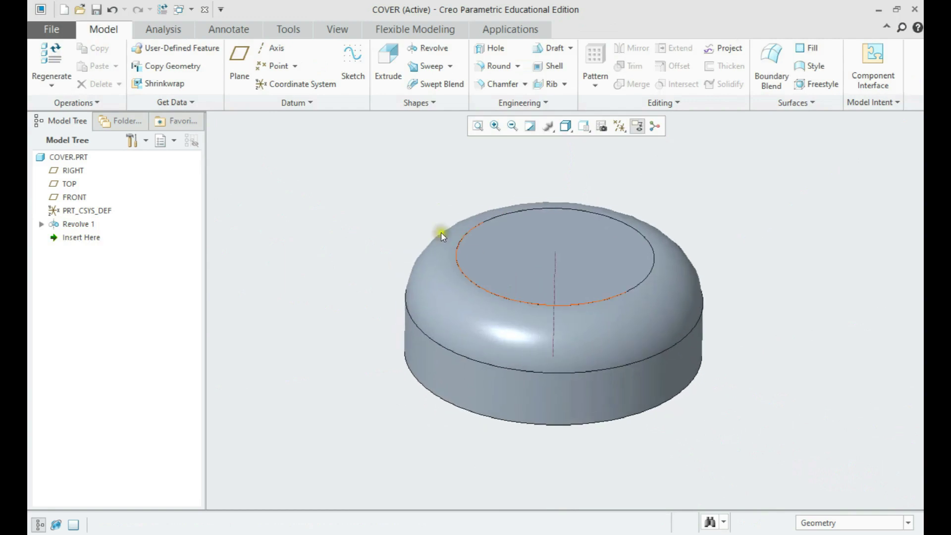
pyautogui.scroll(-2, 386, 203)
# - Display the datum planes, start an extrude sketch on the horizontal plane at the cover's base, and orient the view to the sketch
pyautogui.click(620, 128)
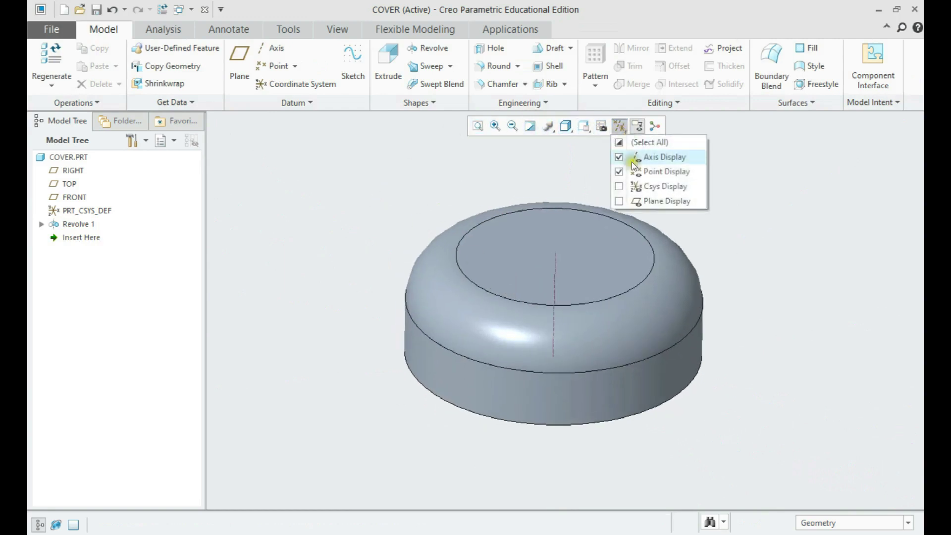
pyautogui.click(647, 201)
pyautogui.click(748, 383)
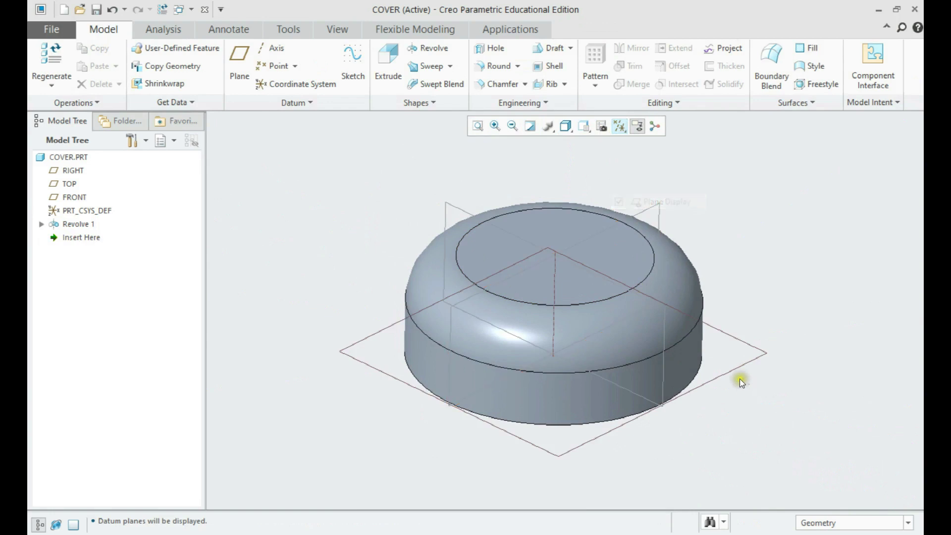
pyautogui.click(732, 368)
pyautogui.click(383, 65)
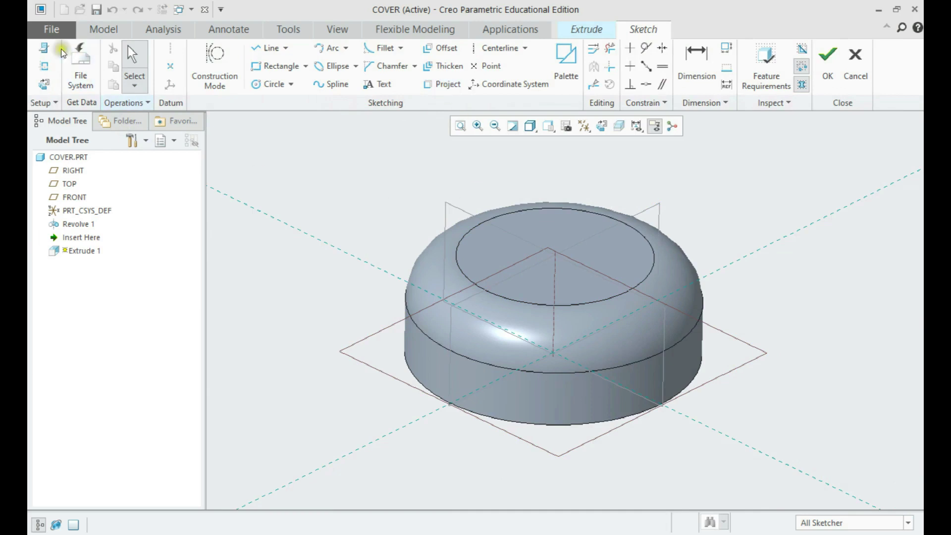
pyautogui.click(44, 85)
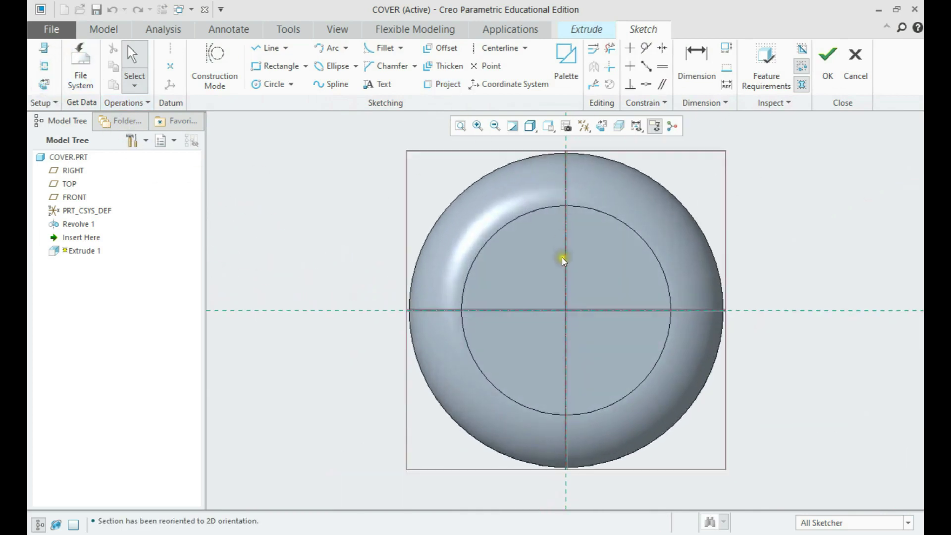
# - Hide the datum planes and project the upper half of the cover's outer circular edge into the sketch
pyautogui.scroll(-1, 563, 259)
pyautogui.click(602, 126)
pyautogui.click(592, 201)
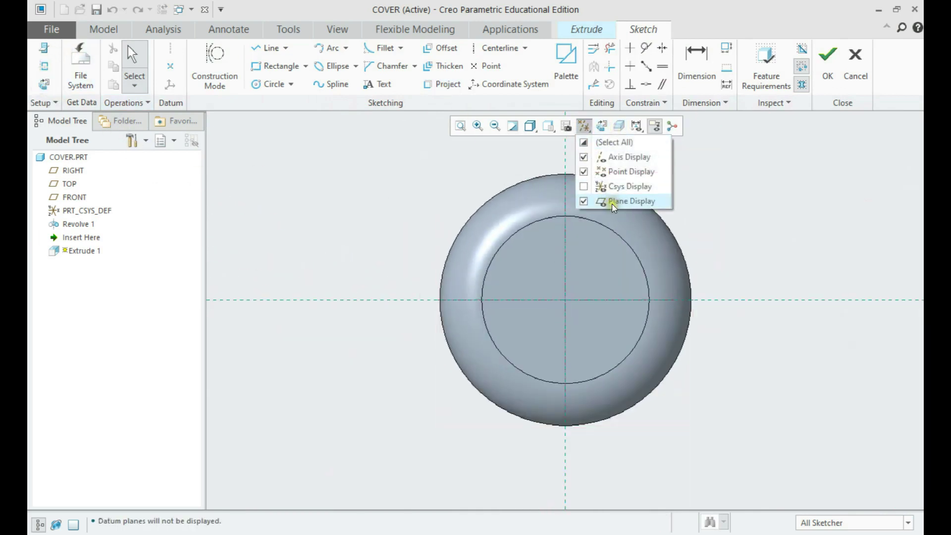
pyautogui.click(442, 84)
pyautogui.moveTo(494, 204); pyautogui.dragTo(513, 201, button='middle')
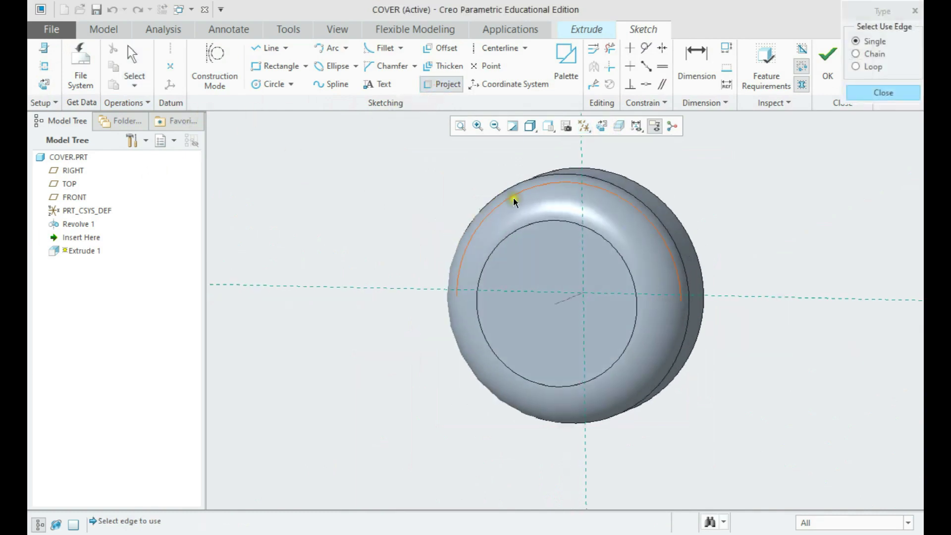
pyautogui.click(586, 174)
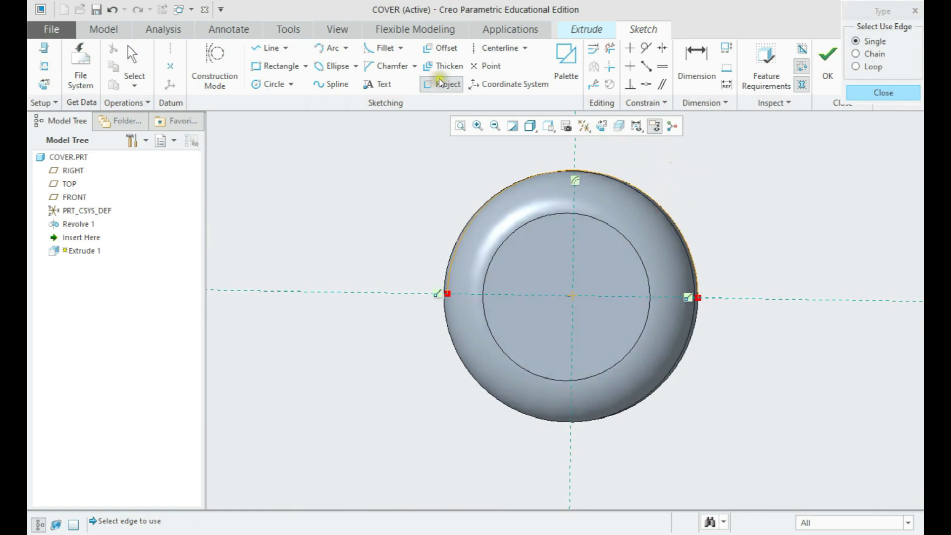
pyautogui.moveTo(458, 164)
pyautogui.keyDown('shift'); pyautogui.mouseDown(button='middle')
pyautogui.moveTo(435, 213)
pyautogui.moveTo(437, 205)
pyautogui.mouseUp(button='middle'); pyautogui.keyUp('shift')
# - Add a vertical centerline through the circle's center and orient the view square to the sketch
pyautogui.click(500, 48)
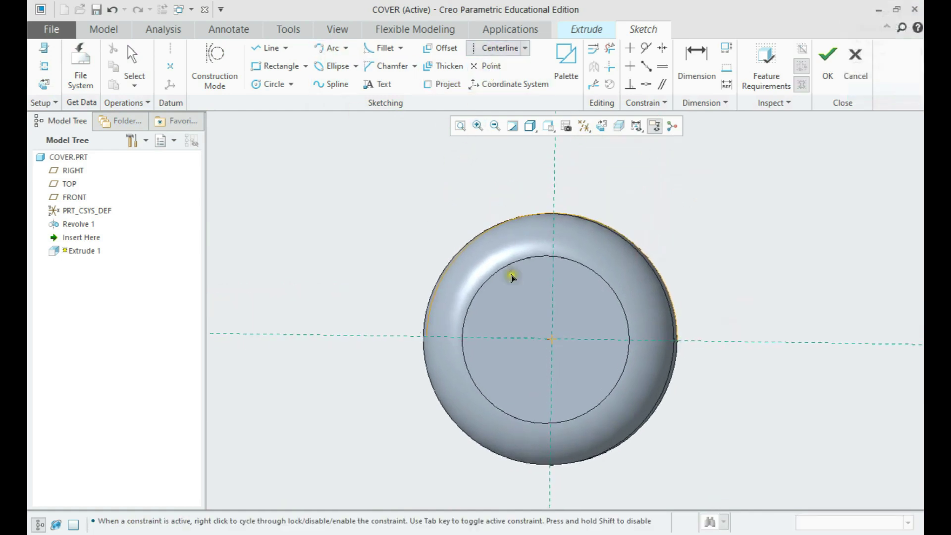
pyautogui.click(552, 386)
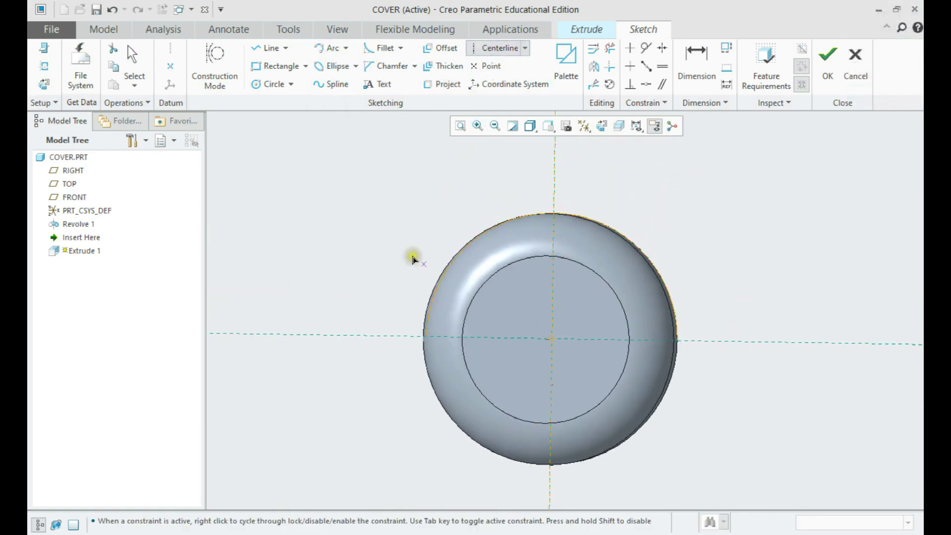
pyautogui.middleClick(414, 256)
pyautogui.keyDown('shift'); pyautogui.moveTo(414, 256); pyautogui.dragTo(394, 282, button='middle'); pyautogui.keyUp('shift')
pyautogui.click(43, 84)
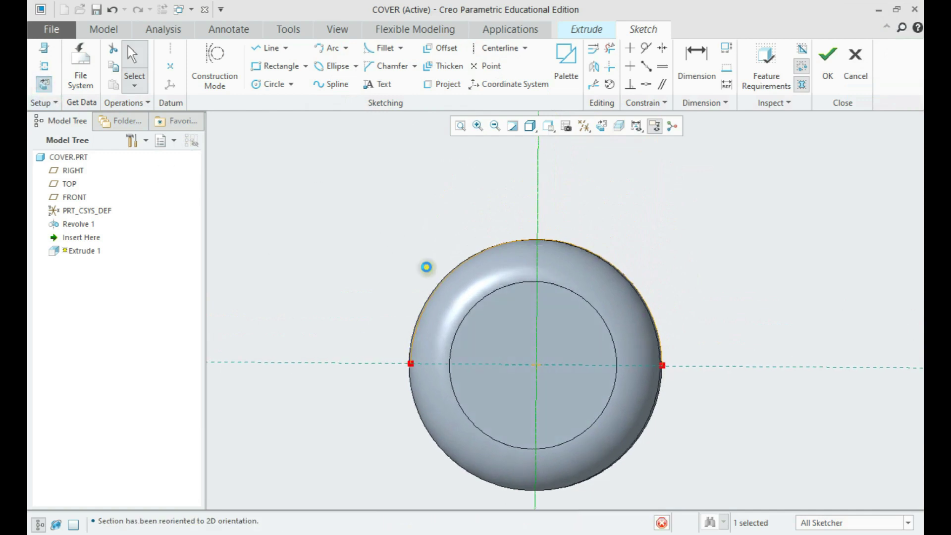
# - Sketch a tab outline above the projected arc from two vertical lines joined by a top arc of about 0.62 radius centered on the centerline
pyautogui.click(268, 48)
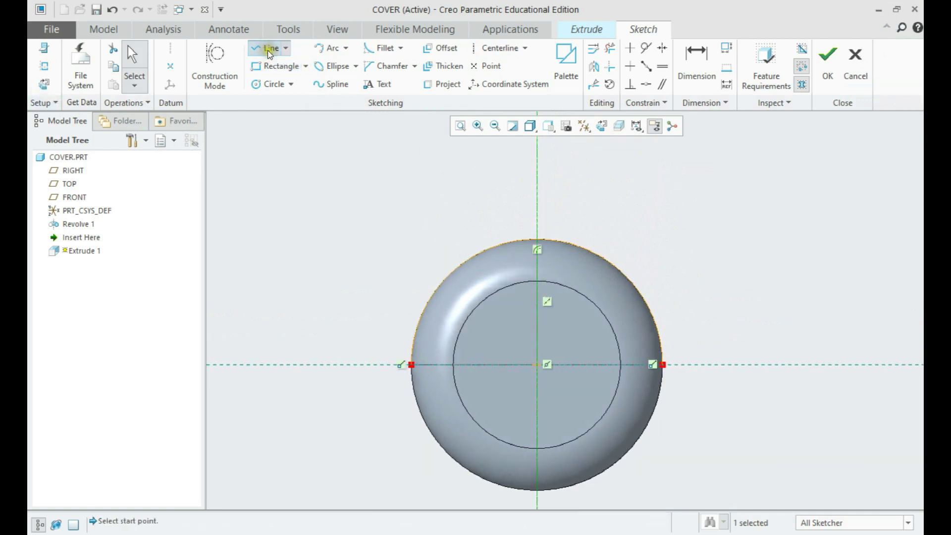
pyautogui.click(515, 242)
pyautogui.click(514, 206)
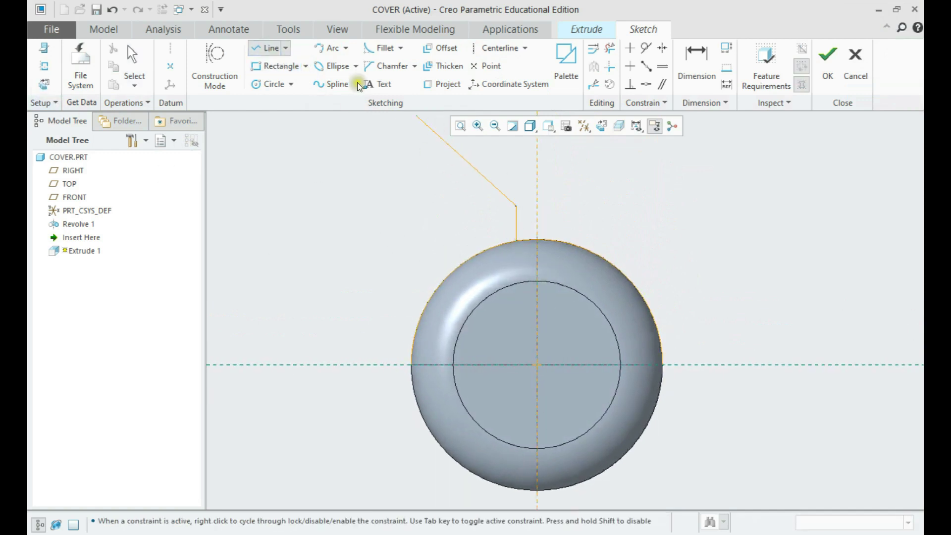
pyautogui.click(329, 48)
pyautogui.click(514, 206)
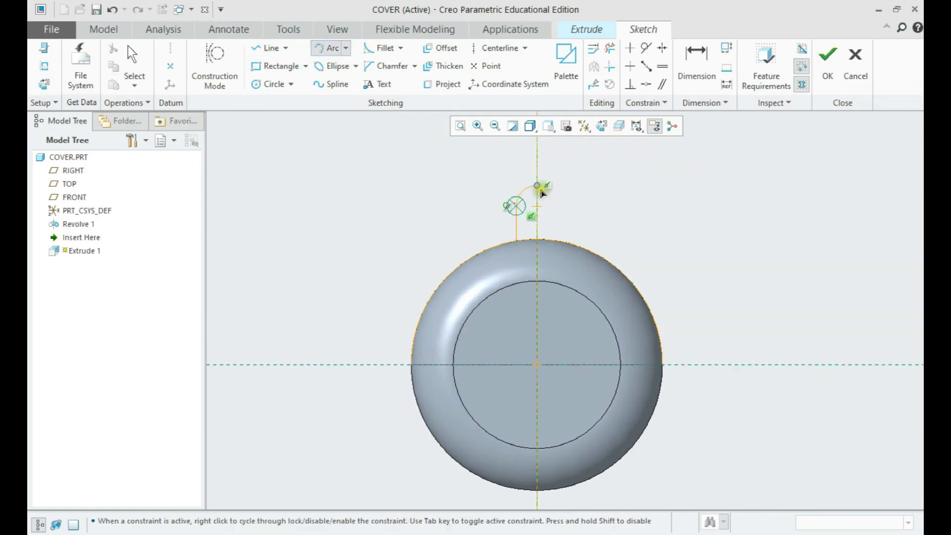
pyautogui.click(558, 206)
pyautogui.click(268, 47)
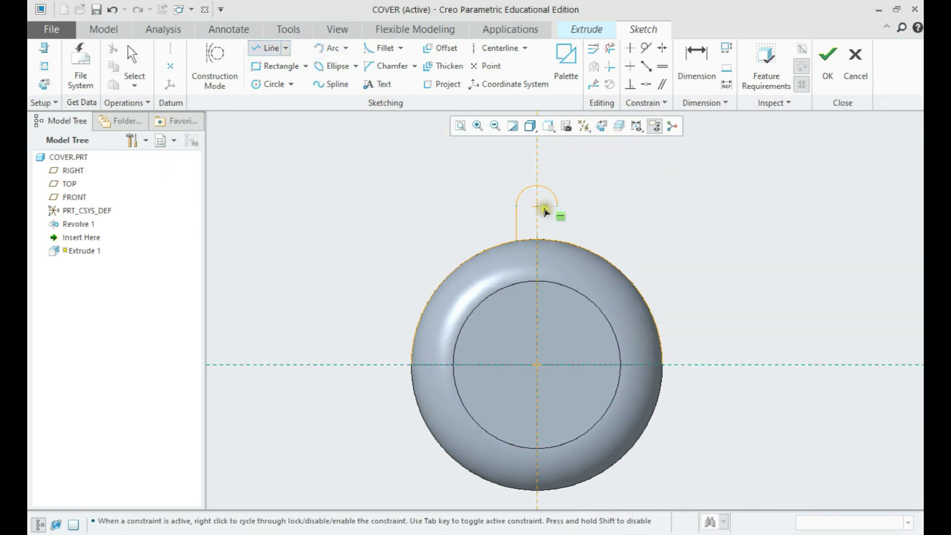
pyautogui.click(558, 207)
pyautogui.click(562, 246)
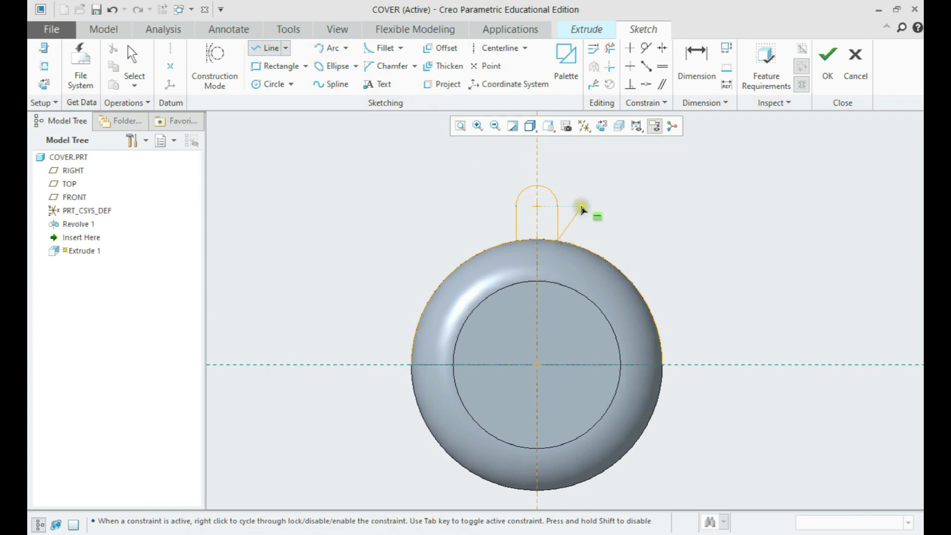
pyautogui.middleClick(589, 204)
# - Try to make the two endpoints of the tab's top arc symmetric about the vertical centerline
pyautogui.scroll(2, 588, 204)
pyautogui.click(662, 48)
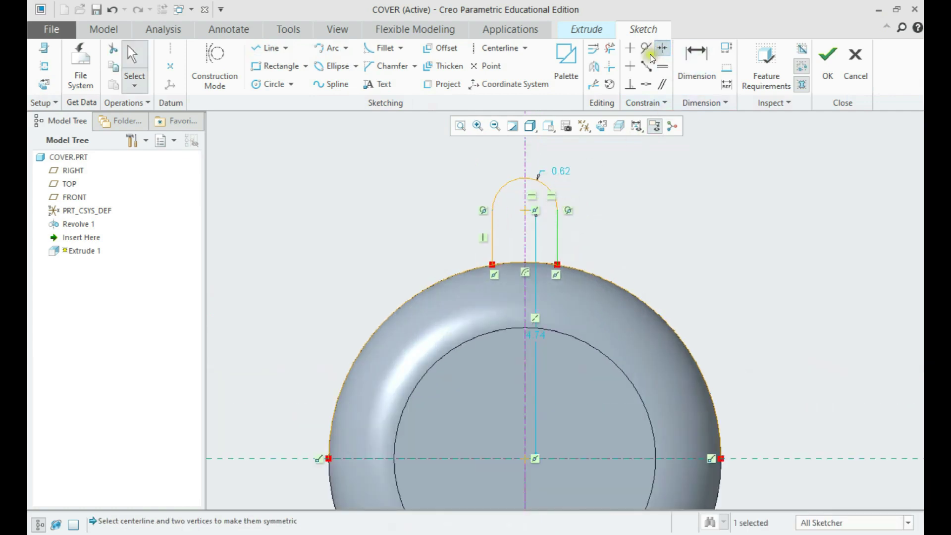
pyautogui.click(556, 211)
pyautogui.click(492, 210)
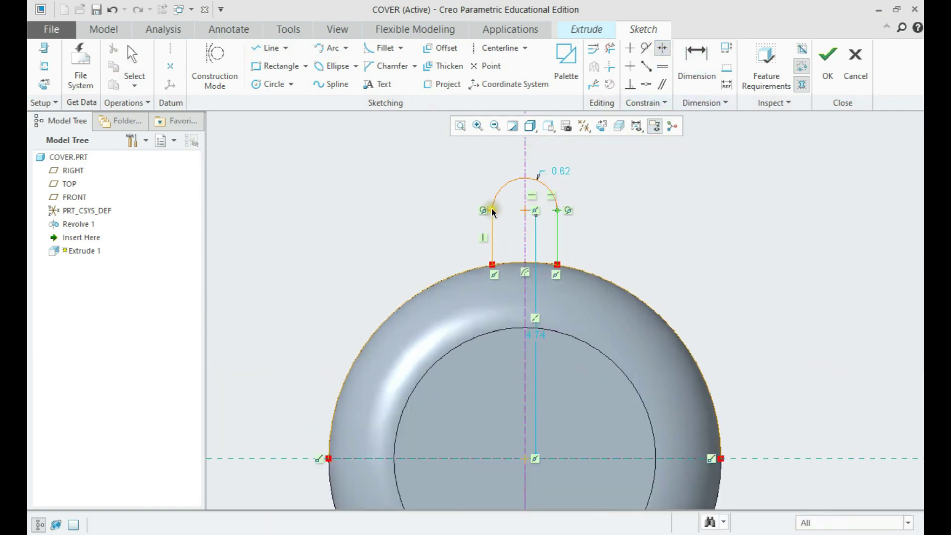
pyautogui.click(524, 220)
pyautogui.click(756, 160)
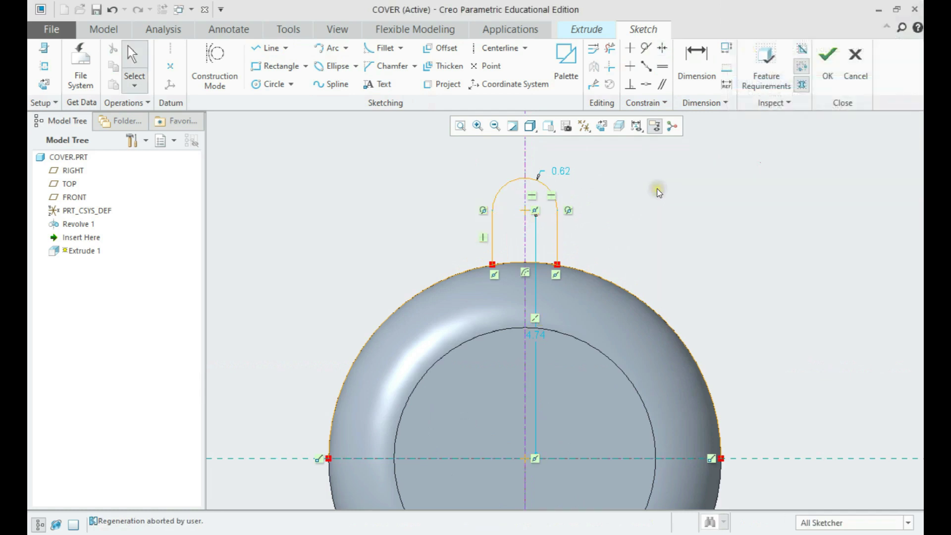
# - Move the vertical dimension clear of the tab and set the arc center's height above the horizontal reference to 8.5/2
pyautogui.moveTo(535, 335); pyautogui.dragTo(391, 347)
pyautogui.doubleClick(391, 345)
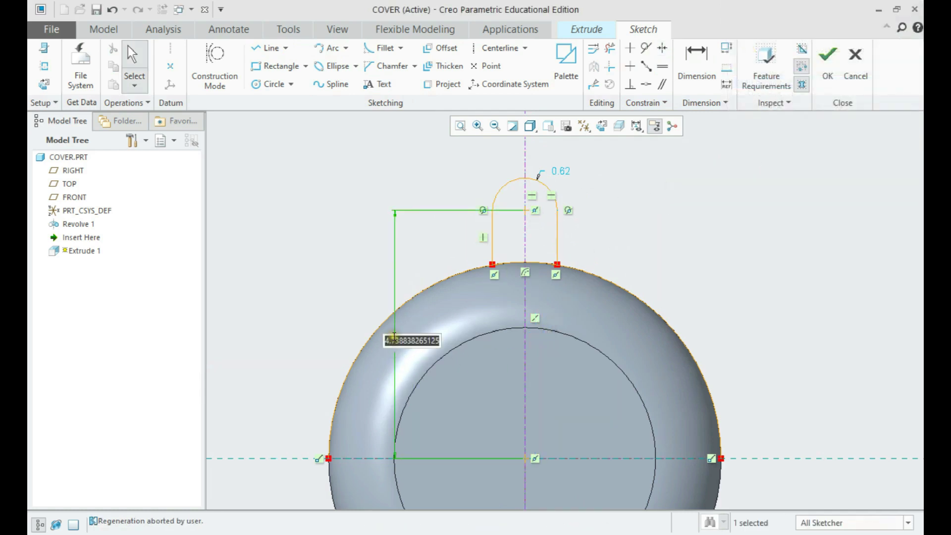
pyautogui.write('8.5/2')
pyautogui.press('Return')
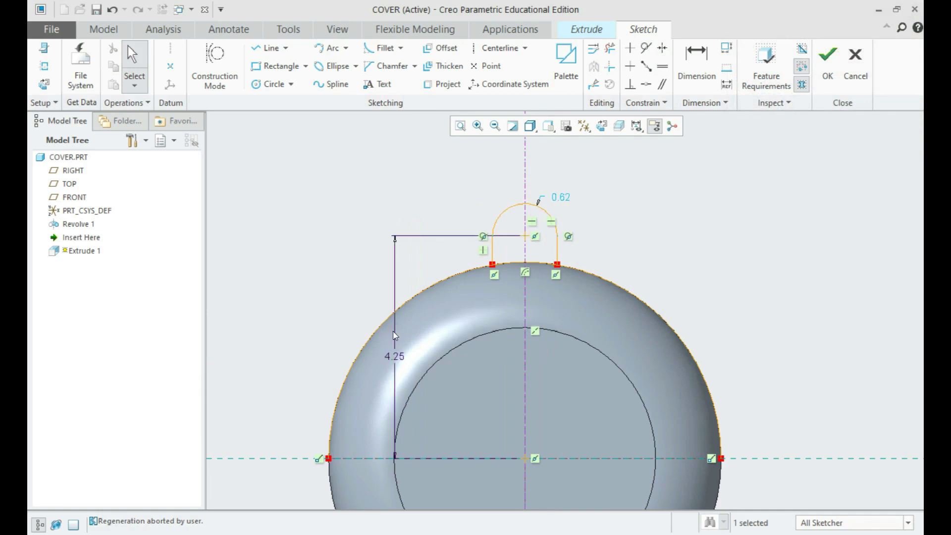
# - Set the radius of the tab's top arc to 0.75
pyautogui.doubleClick(557, 197)
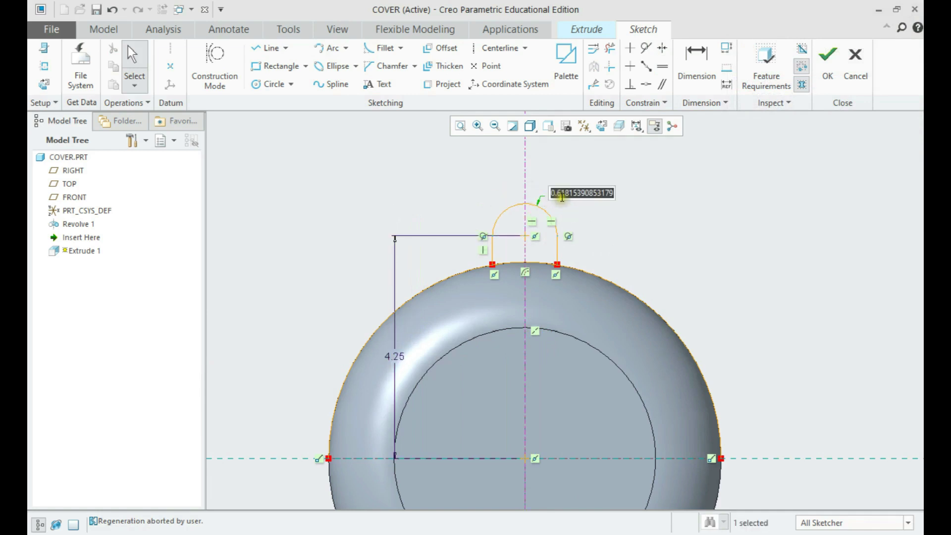
pyautogui.write('0.75')
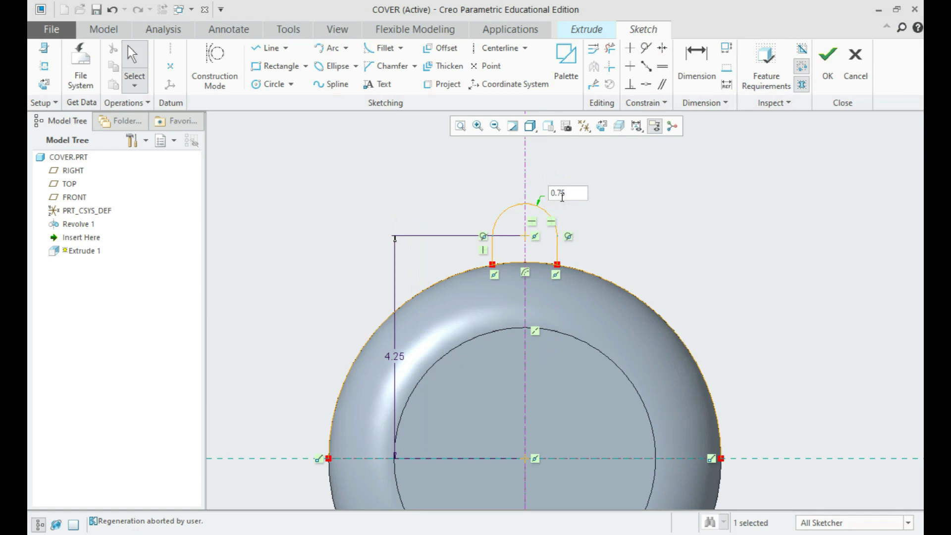
pyautogui.press('Return')
pyautogui.click(626, 212)
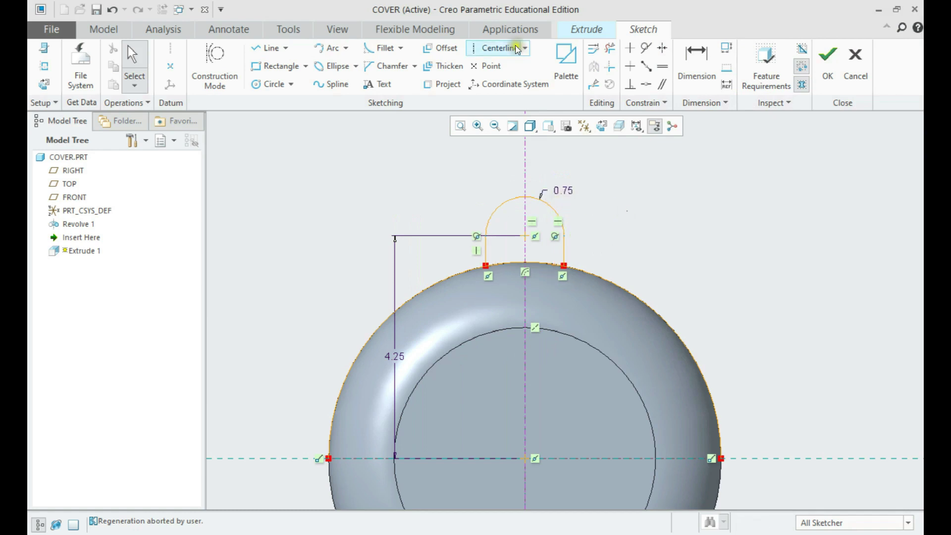
# - Trim away the projected arc on both sides of the tab, keeping only the piece between its vertical lines
pyautogui.click(609, 48)
pyautogui.moveTo(666, 251); pyautogui.dragTo(626, 325)
pyautogui.moveTo(379, 275); pyautogui.dragTo(437, 329)
pyautogui.middleClick(300, 262)
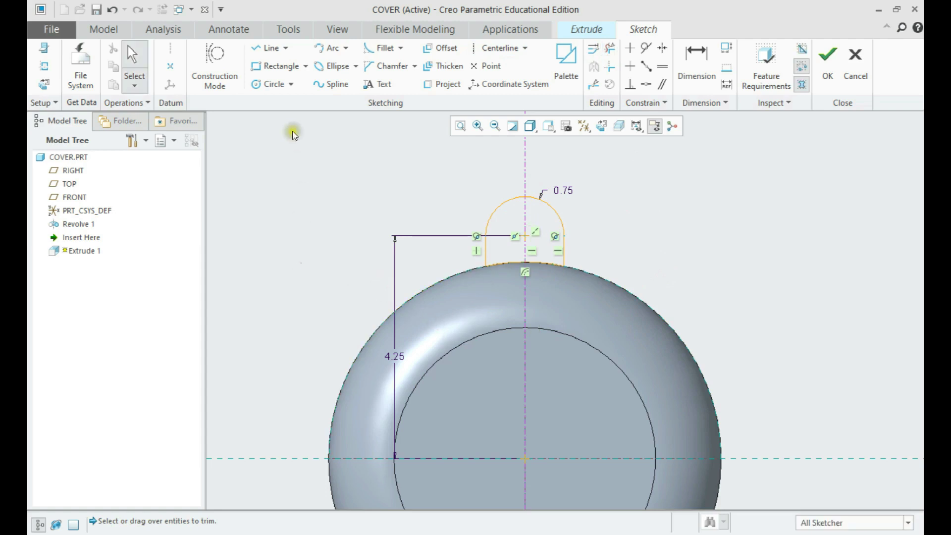
# - Place a datum point at the center of the tab's top arc
pyautogui.click(170, 68)
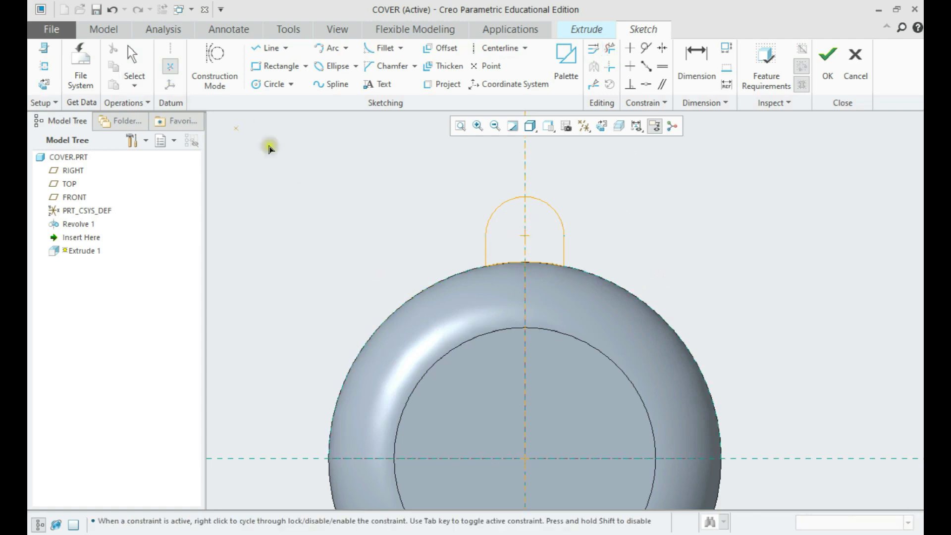
pyautogui.click(525, 236)
pyautogui.middleClick(658, 189)
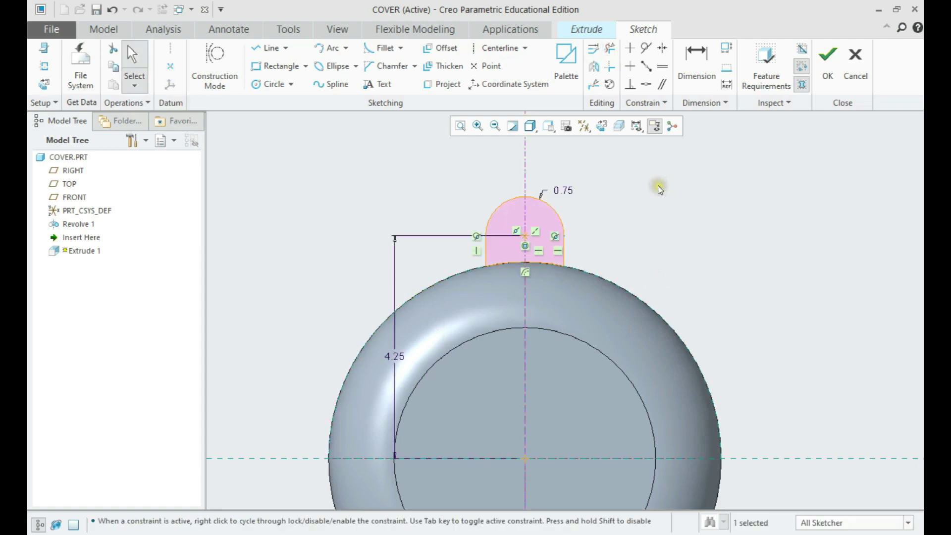
# - Finish the tab sketch and extrude it to a depth of 0.5
pyautogui.click(823, 81)
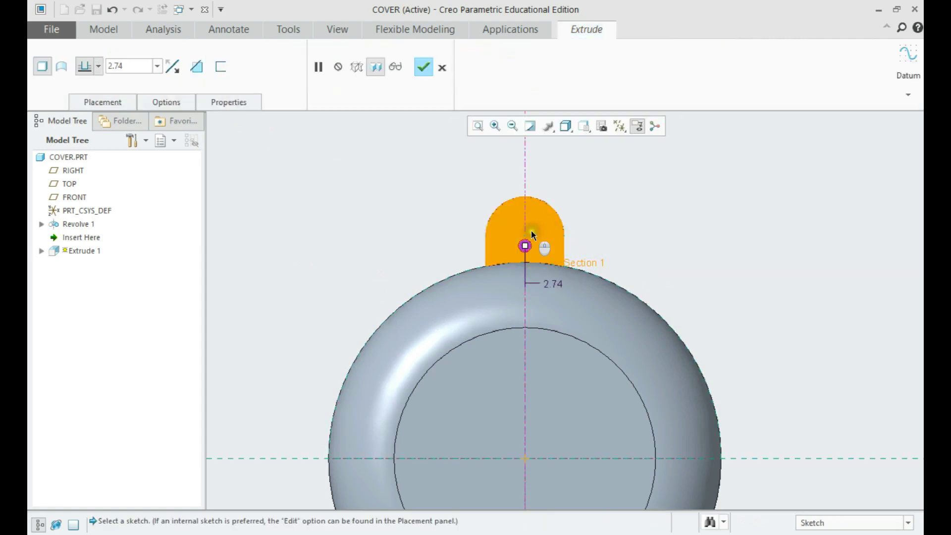
pyautogui.click(146, 75)
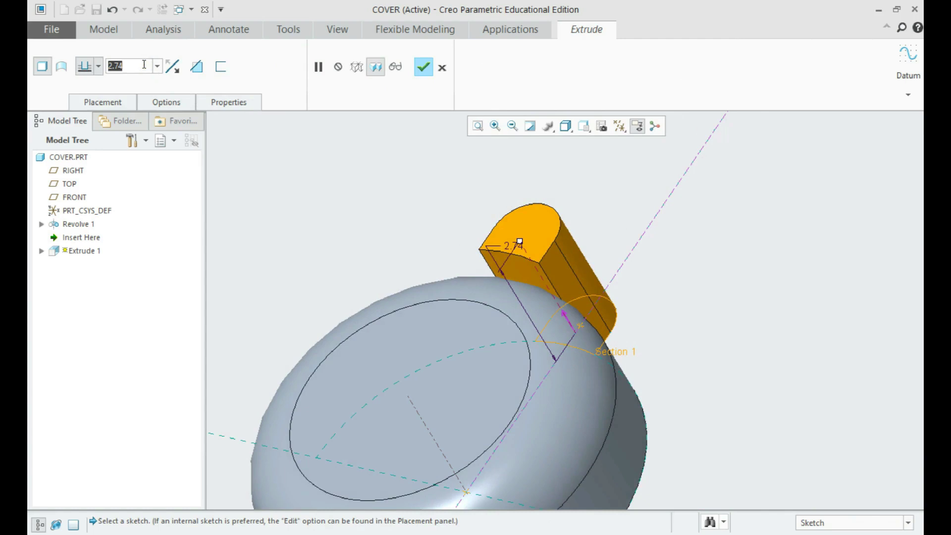
pyautogui.write('0.5')
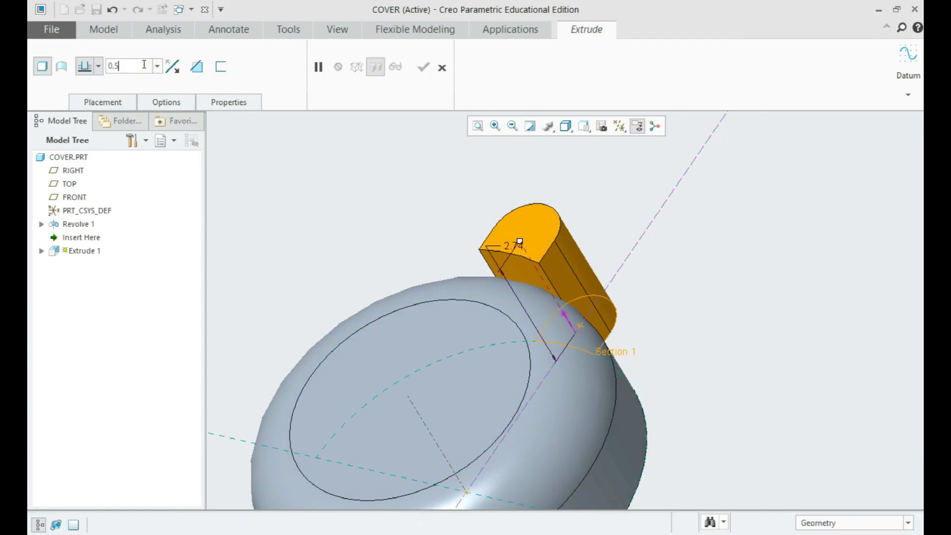
pyautogui.press('Return')
pyautogui.middleClick(465, 186)
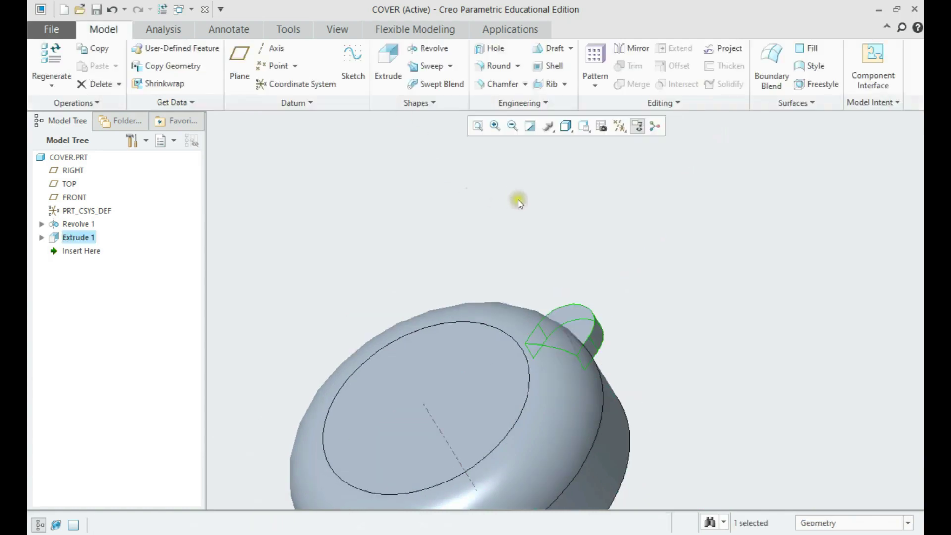
# - Pattern the extruded tab around the cover's central axis with 3 instances spaced evenly over 360 degrees
pyautogui.moveTo(517, 199); pyautogui.dragTo(576, 179, button='middle')
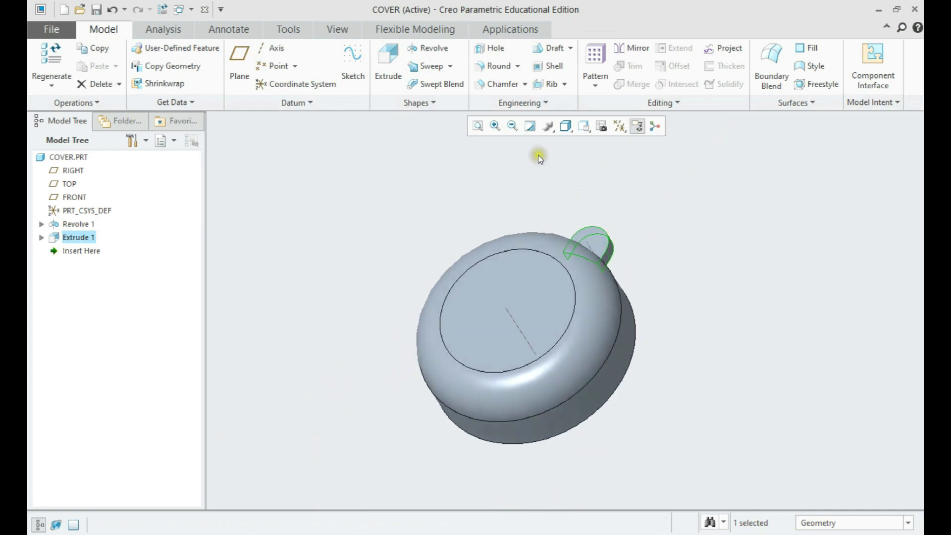
pyautogui.click(595, 62)
pyautogui.click(89, 66)
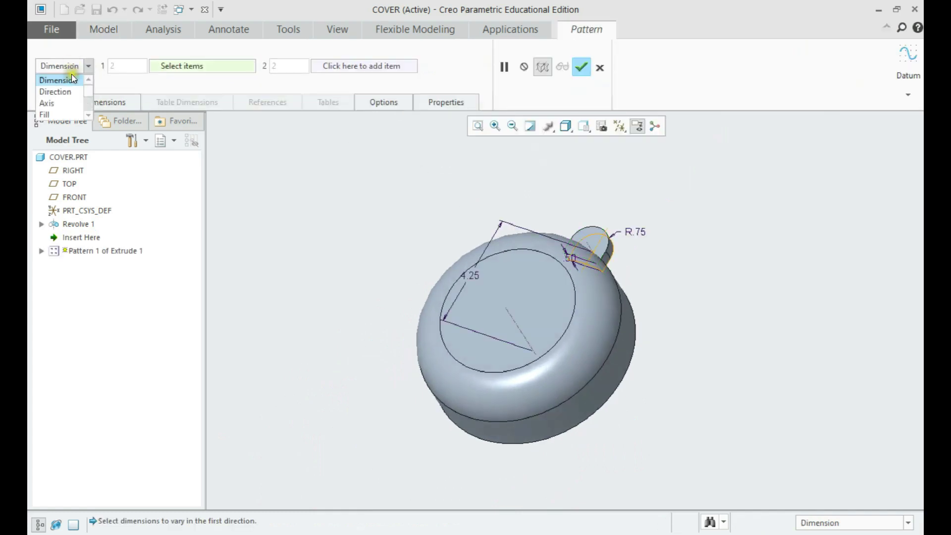
pyautogui.click(49, 100)
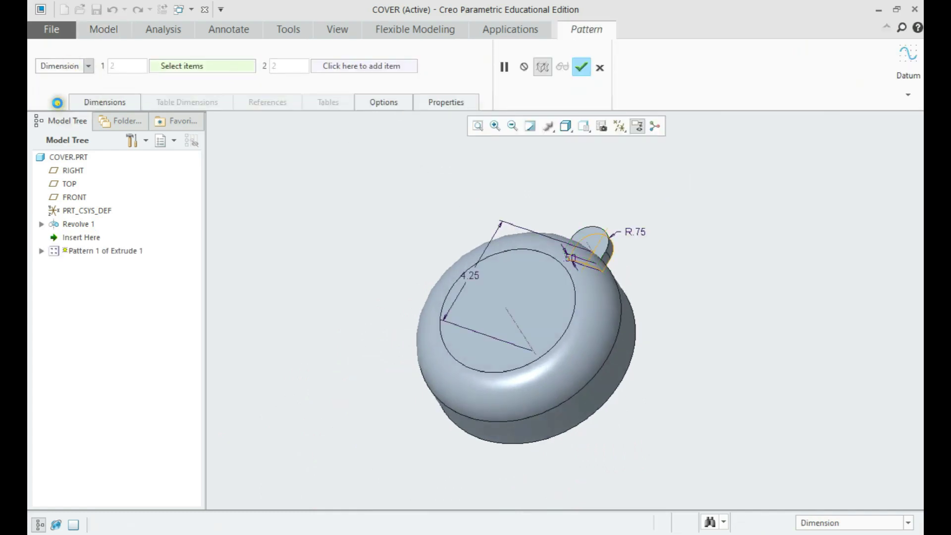
pyautogui.click(510, 319)
pyautogui.doubleClick(247, 65)
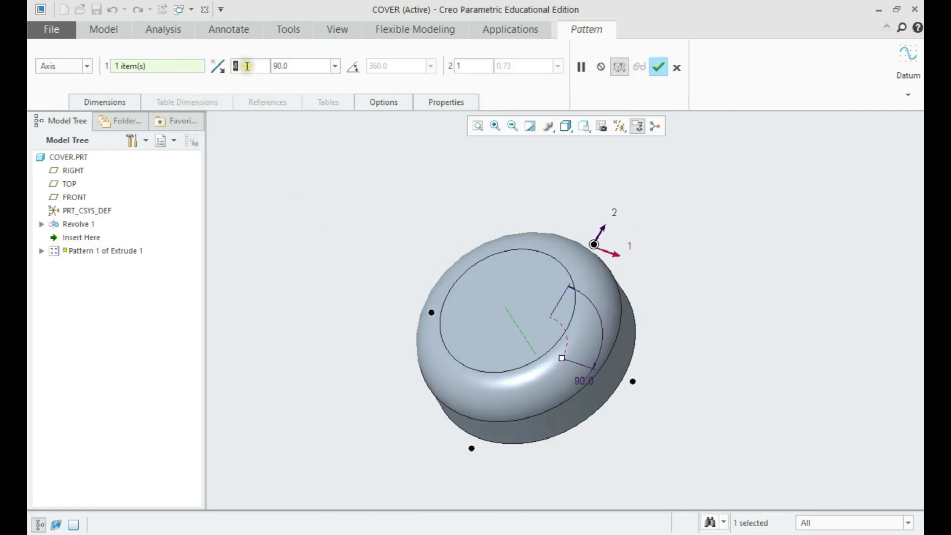
pyautogui.write('3')
pyautogui.click(360, 72)
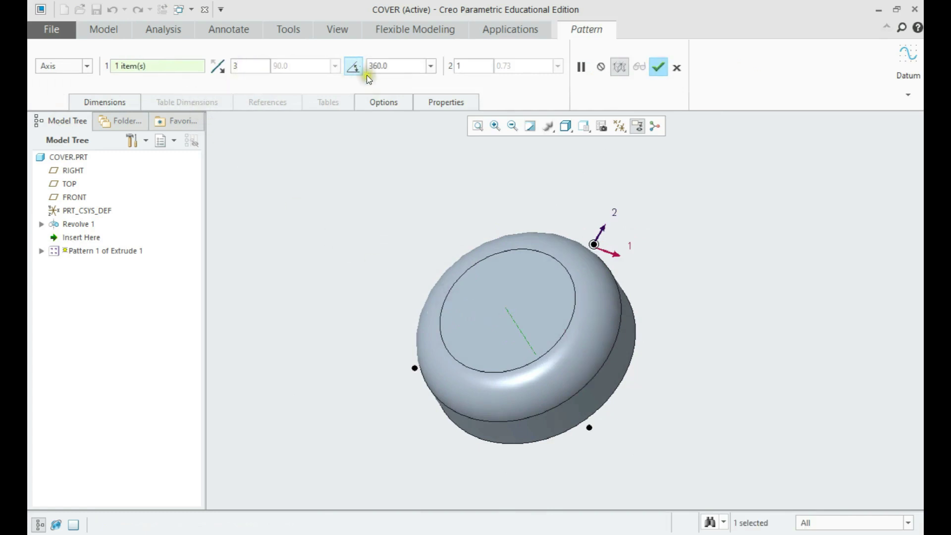
pyautogui.click(657, 67)
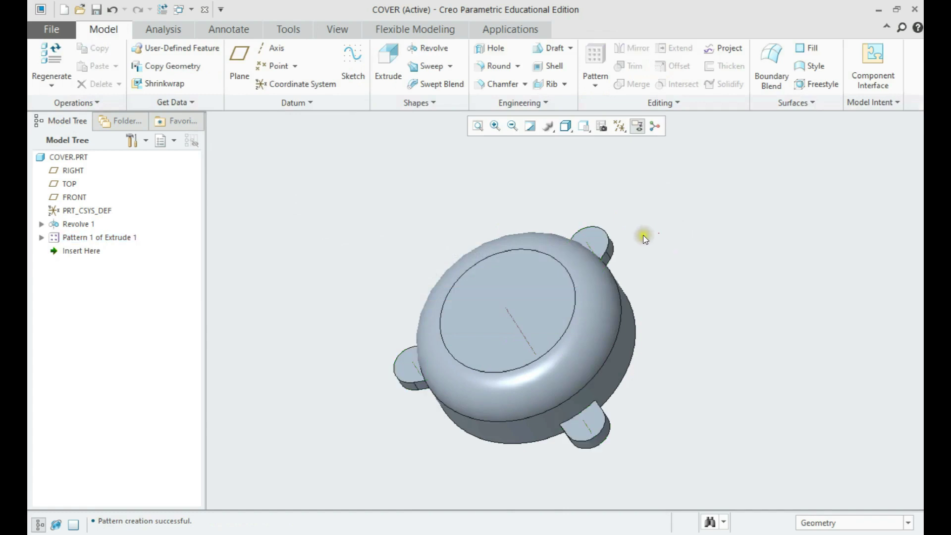
# - Create a 0.75 diameter hole through all on the original tab, placed on the tab's axis and flat upper face
pyautogui.moveTo(643, 235)
pyautogui.mouseDown(button='middle')
pyautogui.moveTo(639, 243)
pyautogui.moveTo(653, 232)
pyautogui.moveTo(629, 228)
pyautogui.mouseUp(button='middle')
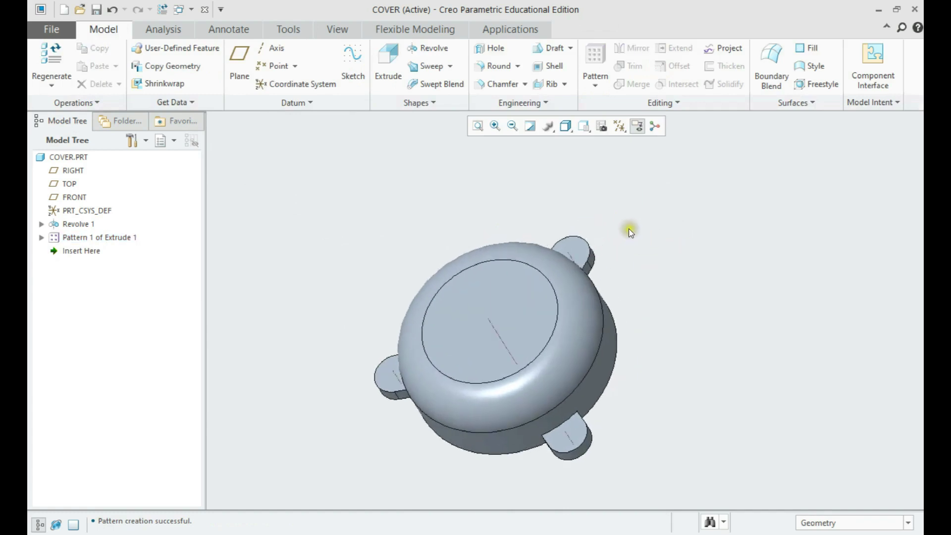
pyautogui.click(490, 48)
pyautogui.scroll(3, 572, 232)
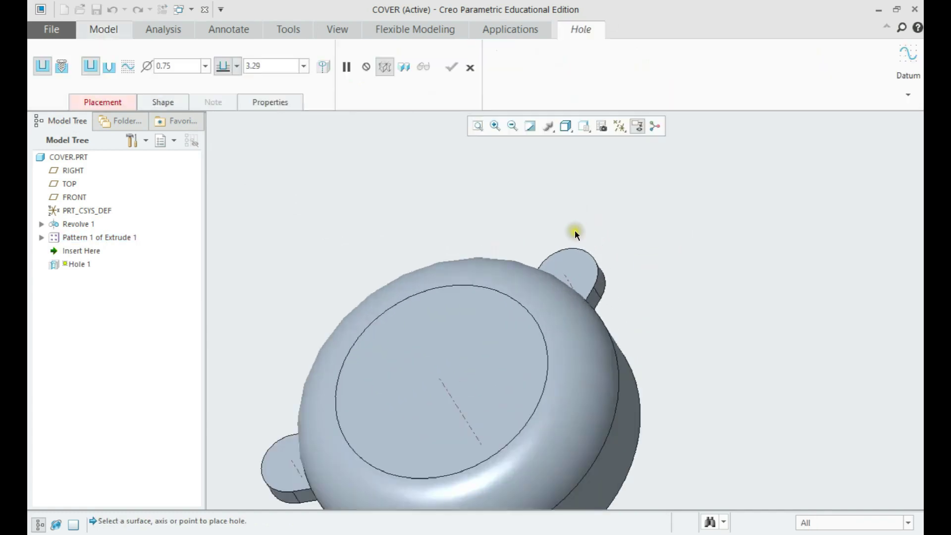
pyautogui.click(568, 281)
pyautogui.keyDown('ctrl'); pyautogui.click(596, 283); pyautogui.keyUp('ctrl')
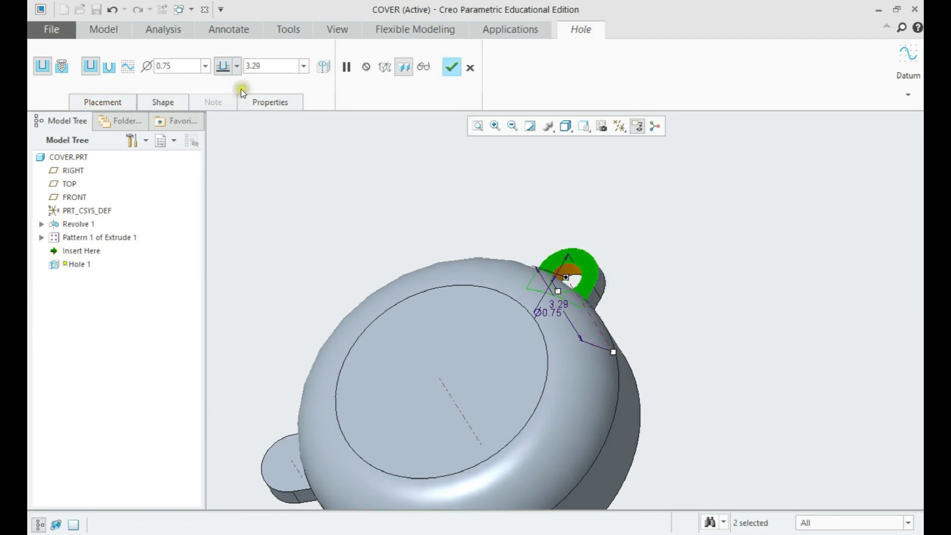
pyautogui.click(238, 66)
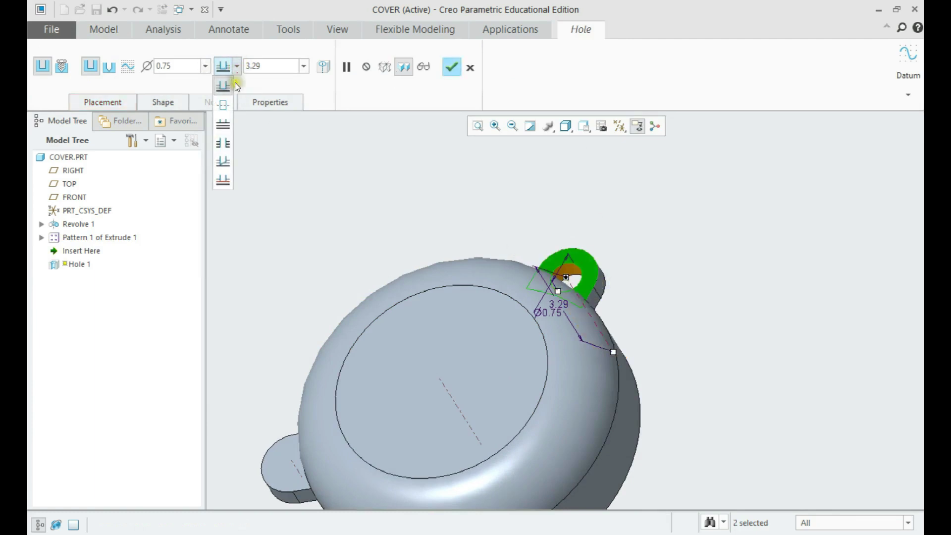
pyautogui.click(224, 143)
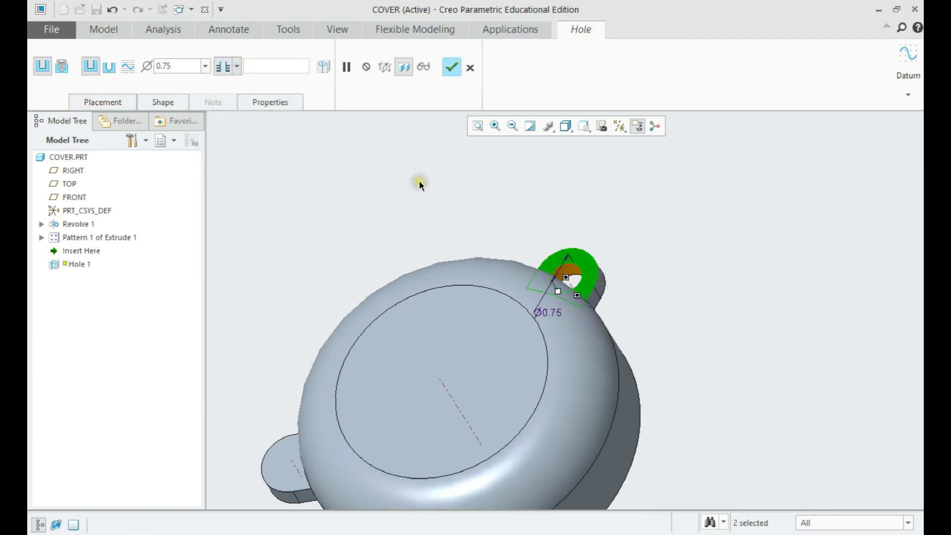
pyautogui.middleClick(537, 201)
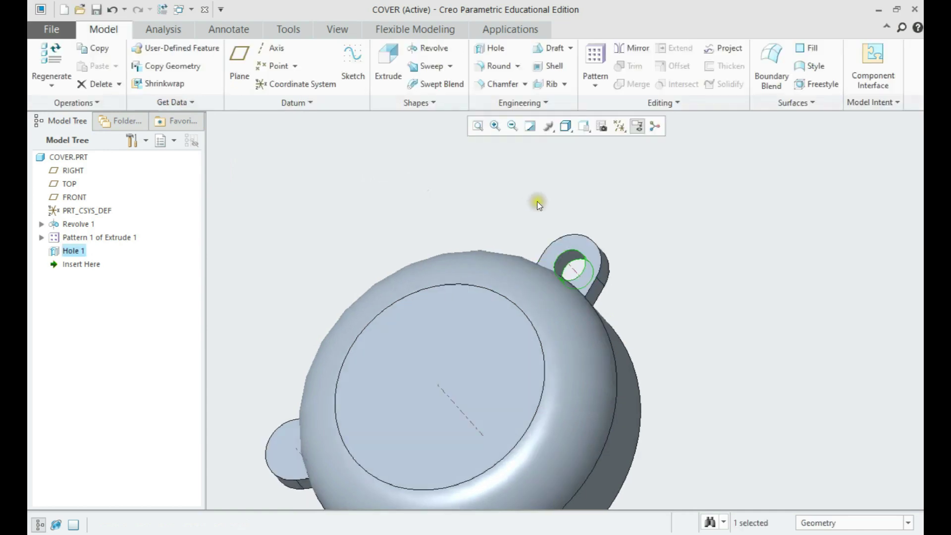
# - Repeat the hole on the other tabs with a reference pattern that follows the tab pattern
pyautogui.scroll(-3, 547, 178)
pyautogui.click(543, 168)
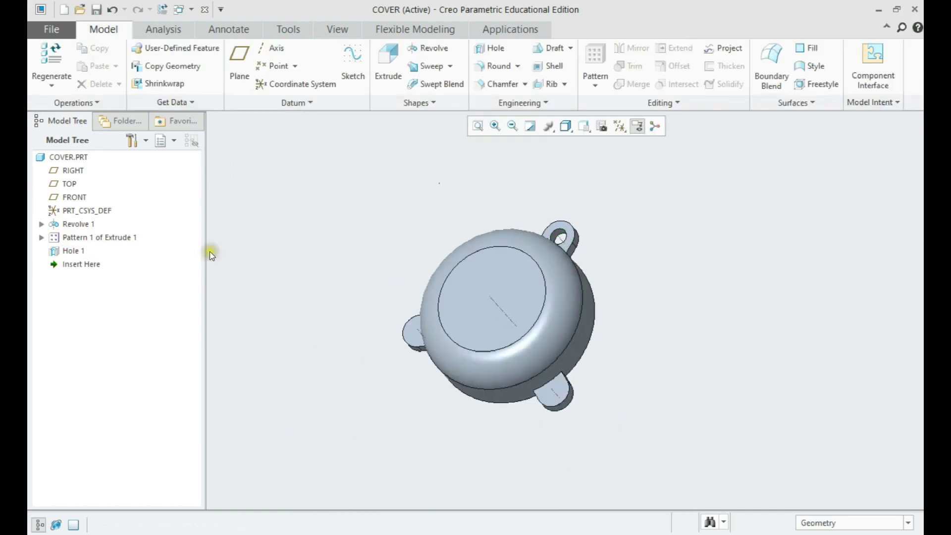
pyautogui.click(63, 246)
pyautogui.click(592, 61)
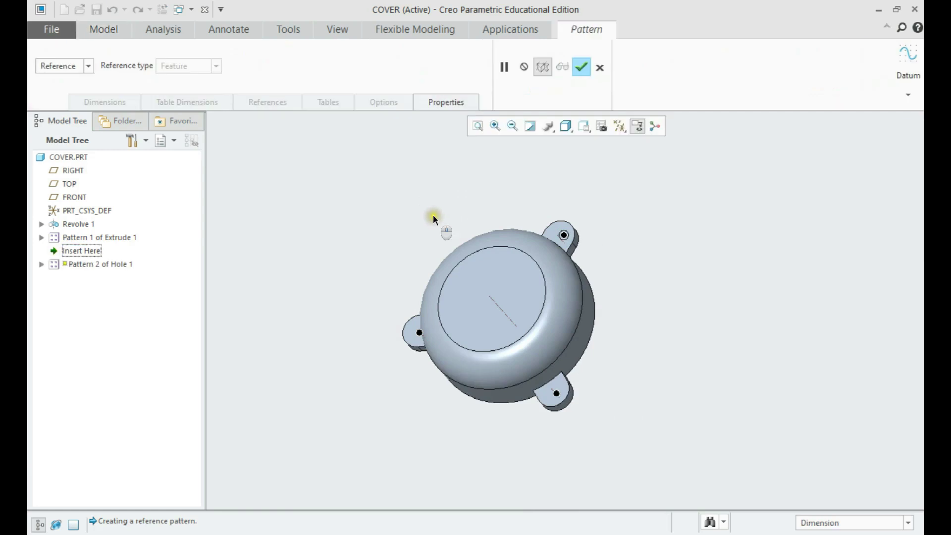
pyautogui.middleClick(433, 215)
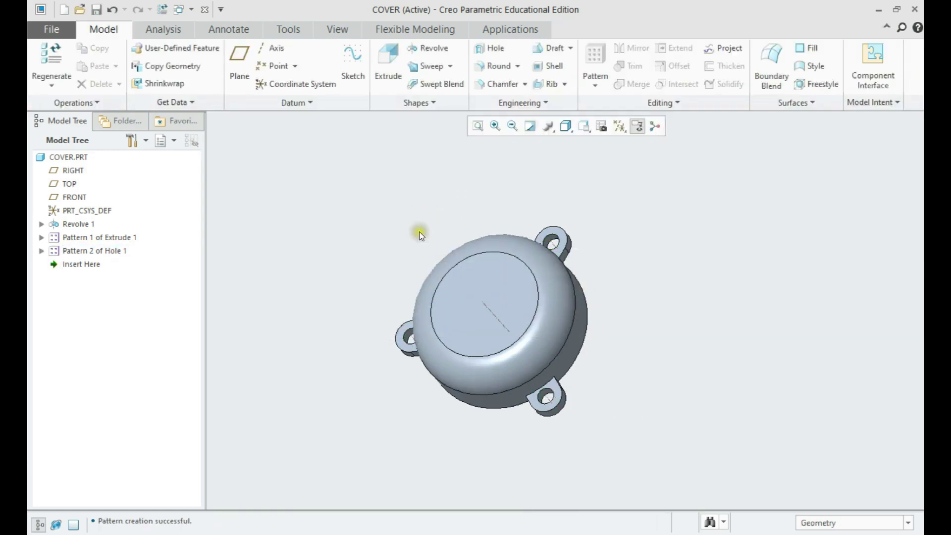
# - Start an extrude sketch on the cover's flat top face and insert a racetrack palette shape rotated by 90 degrees
pyautogui.click(387, 65)
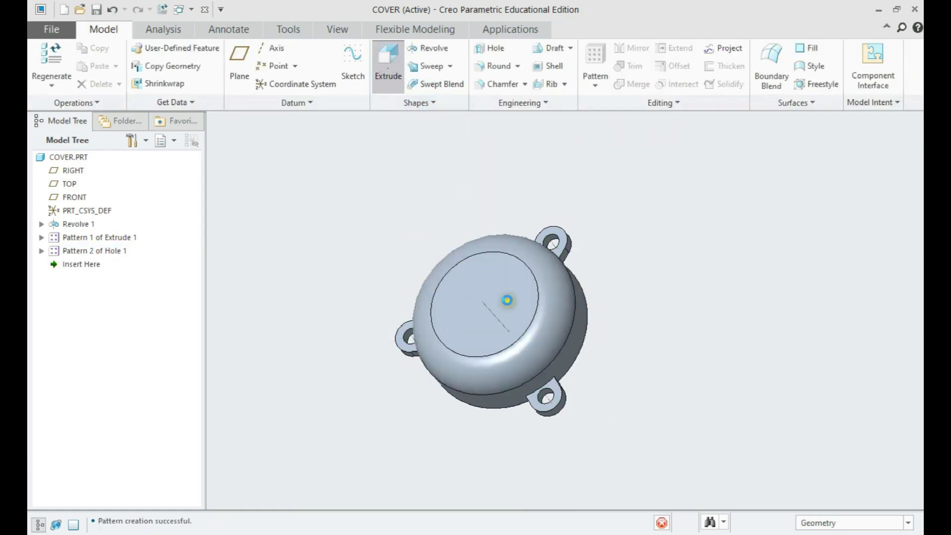
pyautogui.click(493, 303)
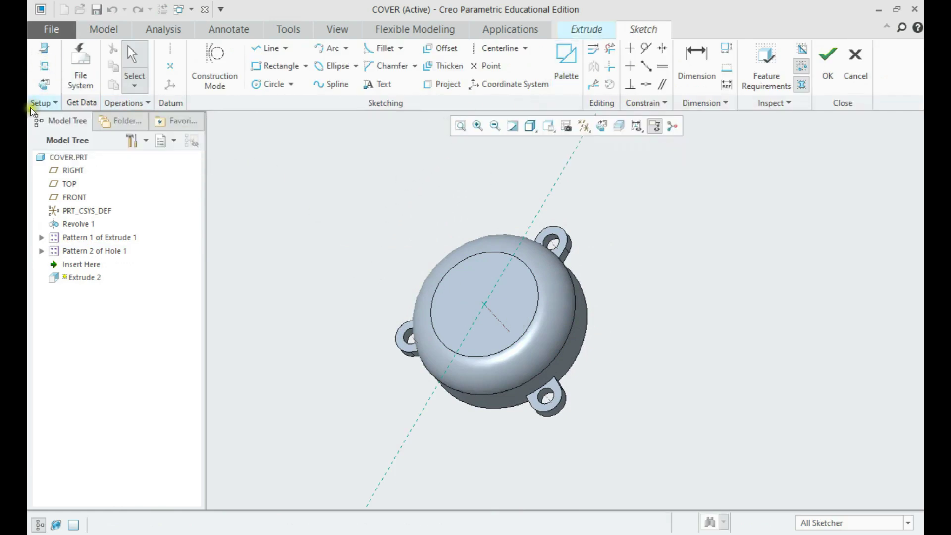
pyautogui.click(44, 84)
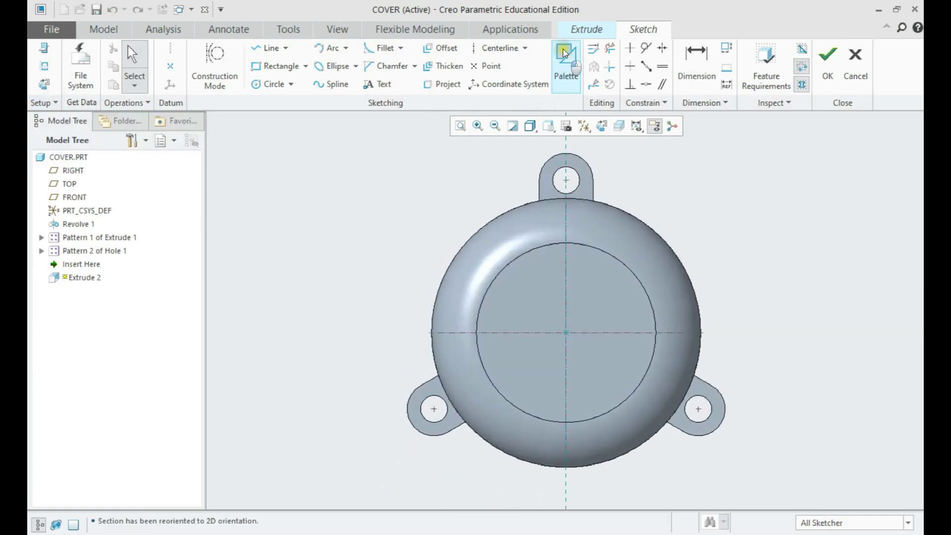
pyautogui.click(566, 64)
pyautogui.click(814, 398)
pyautogui.scroll(-1, 780, 463)
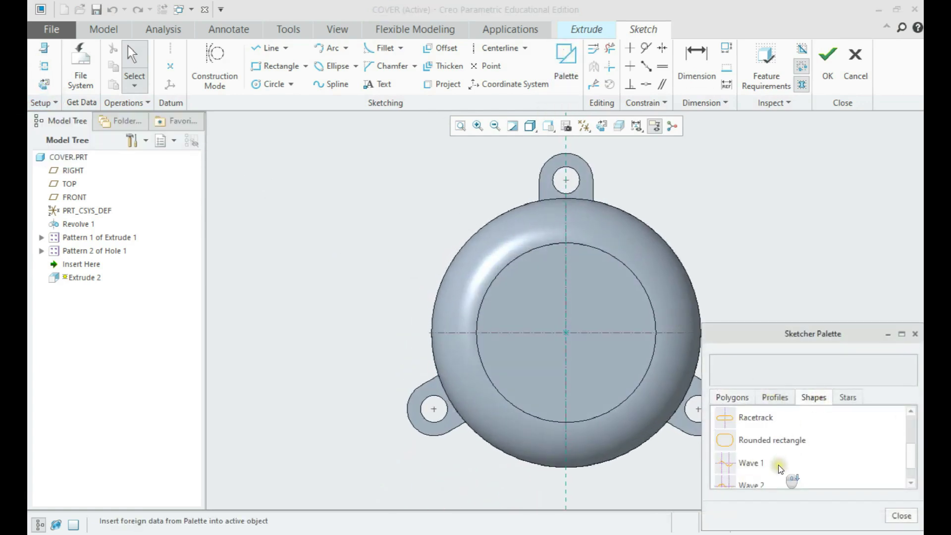
pyautogui.moveTo(747, 421)
pyautogui.mouseDown()
pyautogui.moveTo(692, 400)
pyautogui.moveTo(594, 326)
pyautogui.mouseUp()
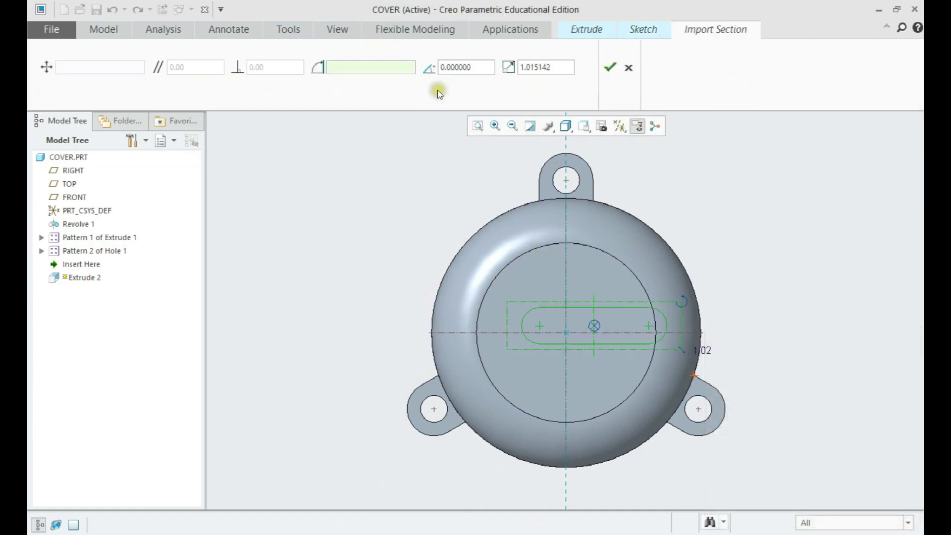
pyautogui.doubleClick(456, 70)
pyautogui.write('90')
pyautogui.press('Return')
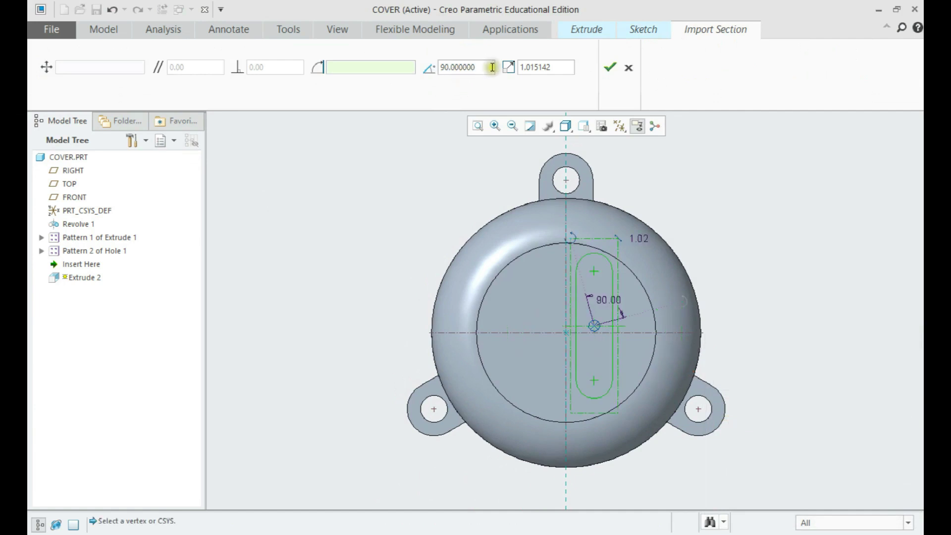
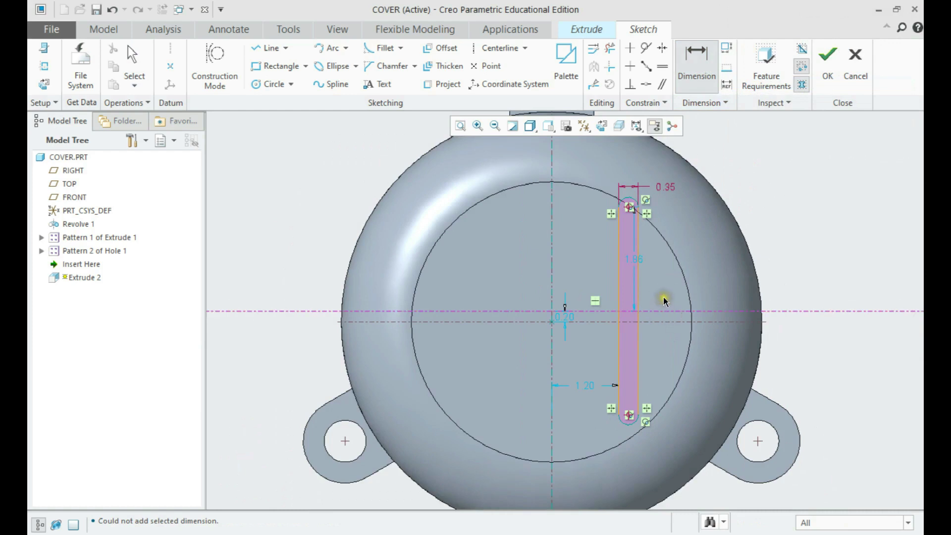
# - Dimension the racetrack slot's length between its two end arc centers as 4
pyautogui.middleClick(678, 312)
pyautogui.write('4')
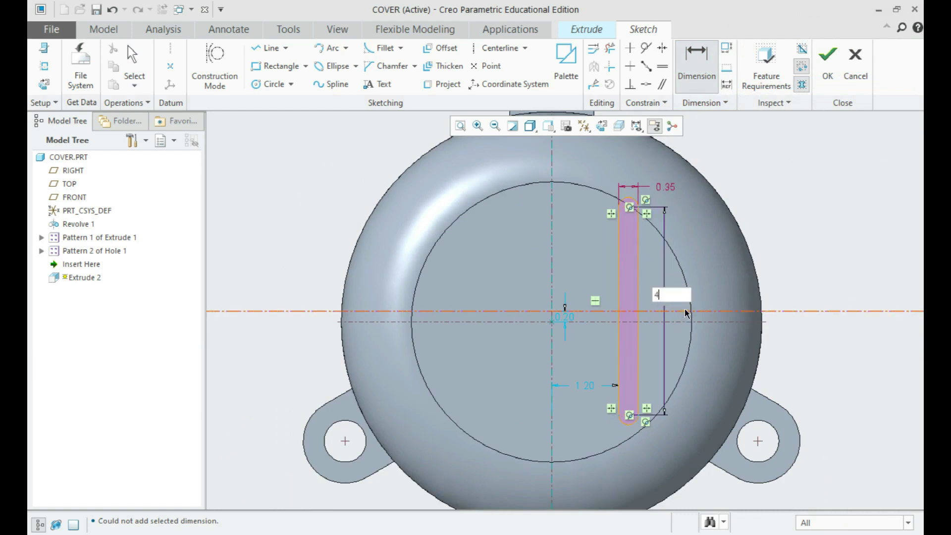
pyautogui.press('Return')
# - Dimension the horizontal distance from the vertical reference to the slot's upper arc center as 1.8
pyautogui.click(698, 64)
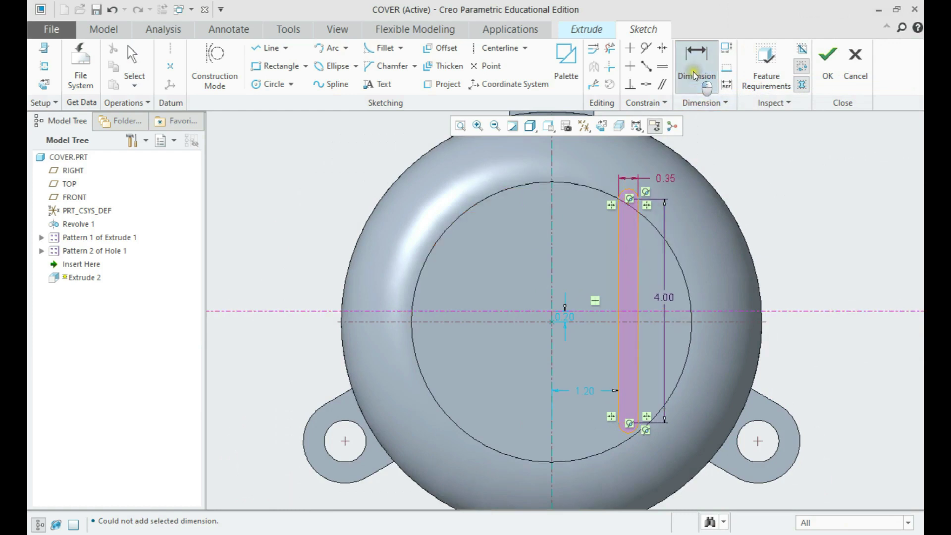
pyautogui.click(630, 199)
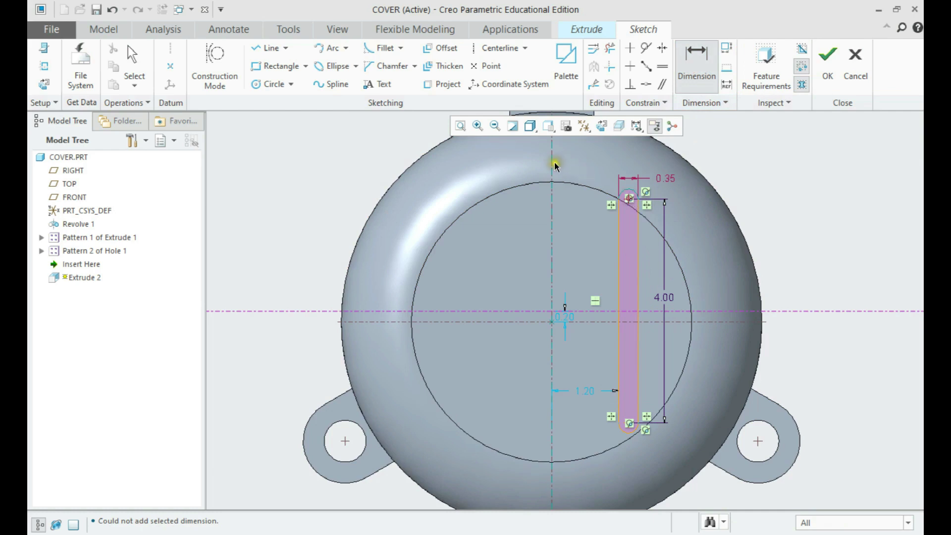
pyautogui.middleClick(592, 153)
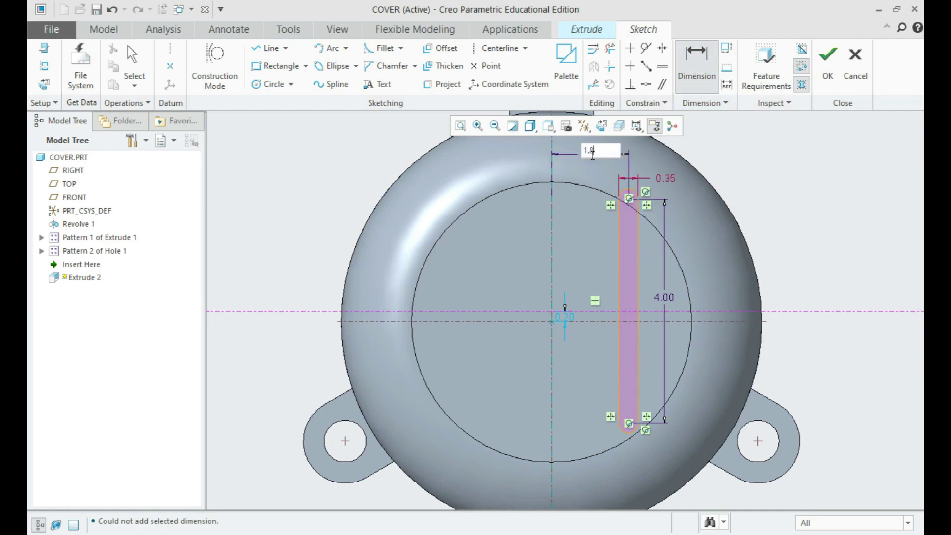
pyautogui.write('1.8')
pyautogui.press('Return')
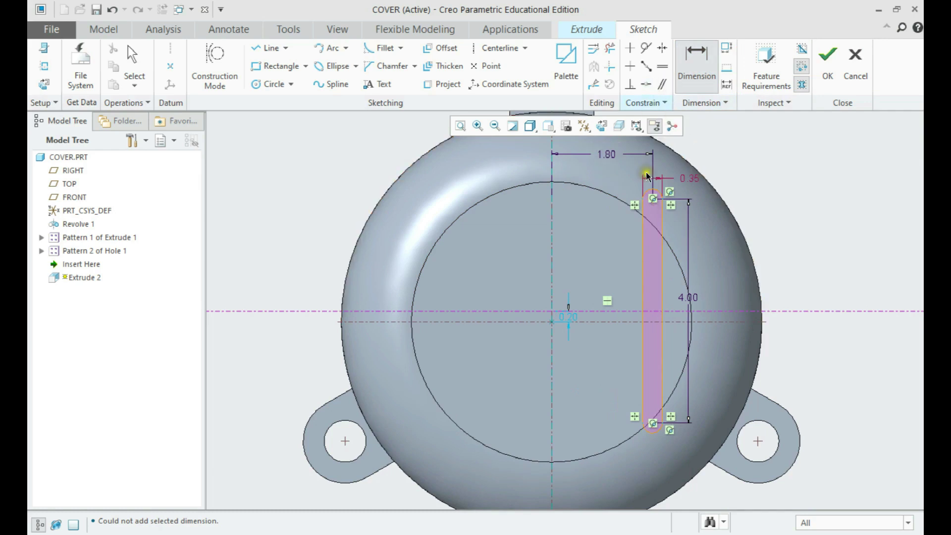
# - Constrain the slot's horizontal centerline to be coincident with the center of the cover
pyautogui.scroll(-1, 592, 255)
pyautogui.click(646, 84)
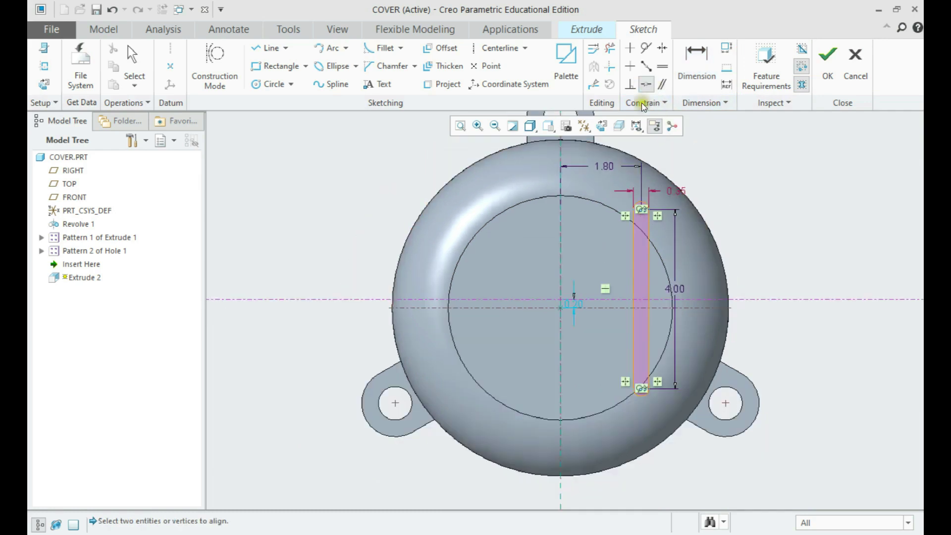
pyautogui.click(571, 298)
pyautogui.click(560, 308)
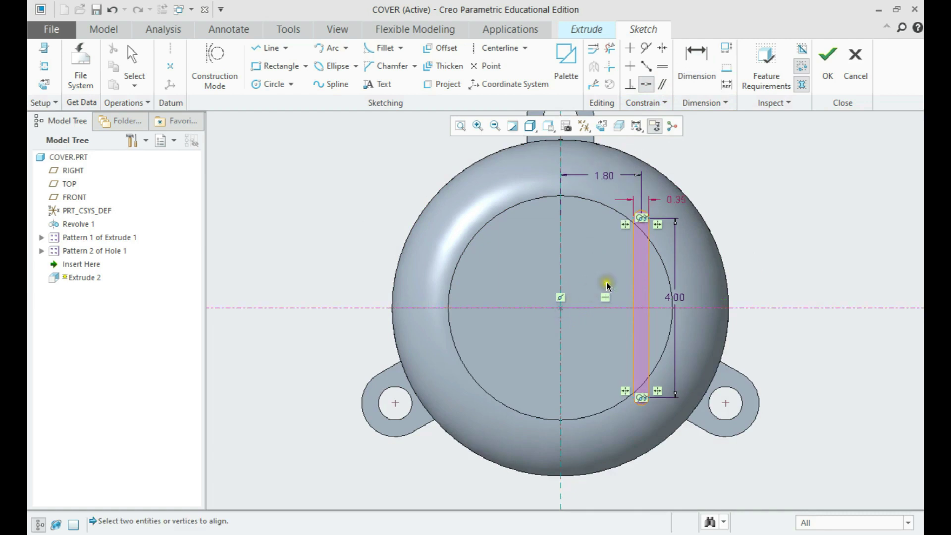
pyautogui.middleClick(607, 281)
pyautogui.keyDown('shift'); pyautogui.moveTo(584, 241); pyautogui.dragTo(559, 249, button='middle'); pyautogui.keyUp('shift')
pyautogui.click(569, 183)
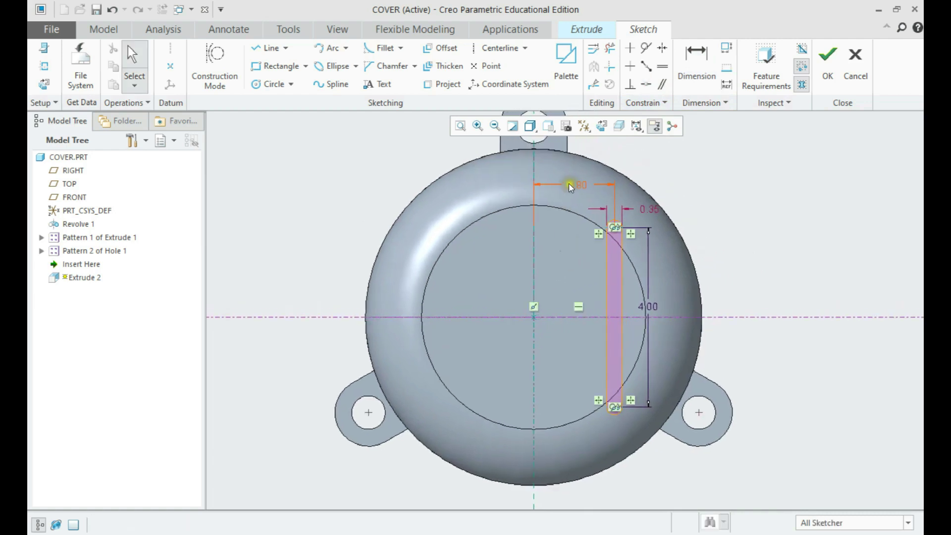
pyautogui.click(667, 230)
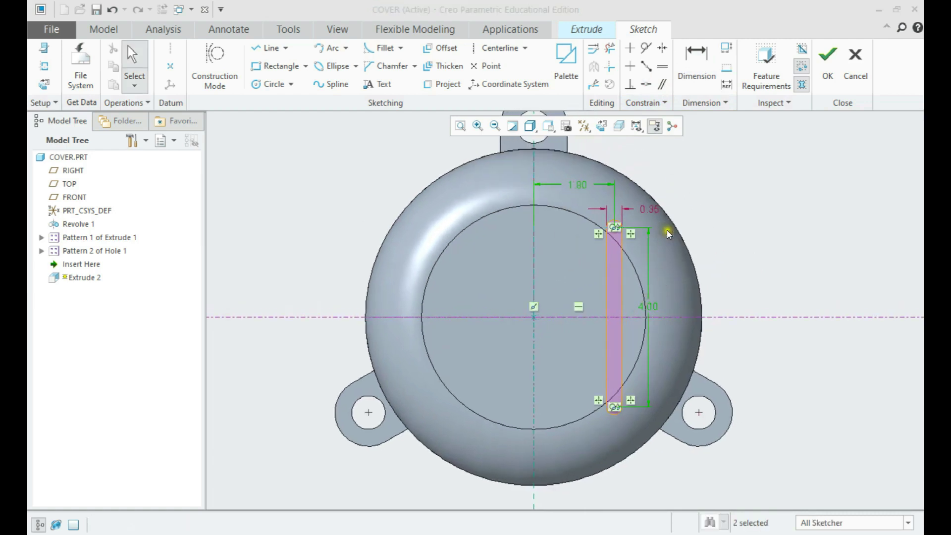
# - Finish the slot sketch and extrude it into the cover as a material-removing cut through all
pyautogui.click(823, 75)
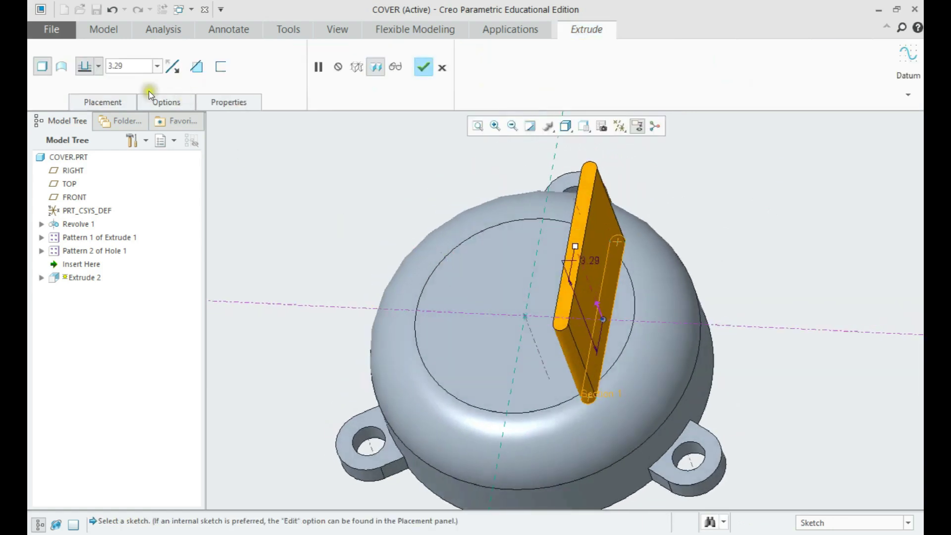
pyautogui.click(172, 69)
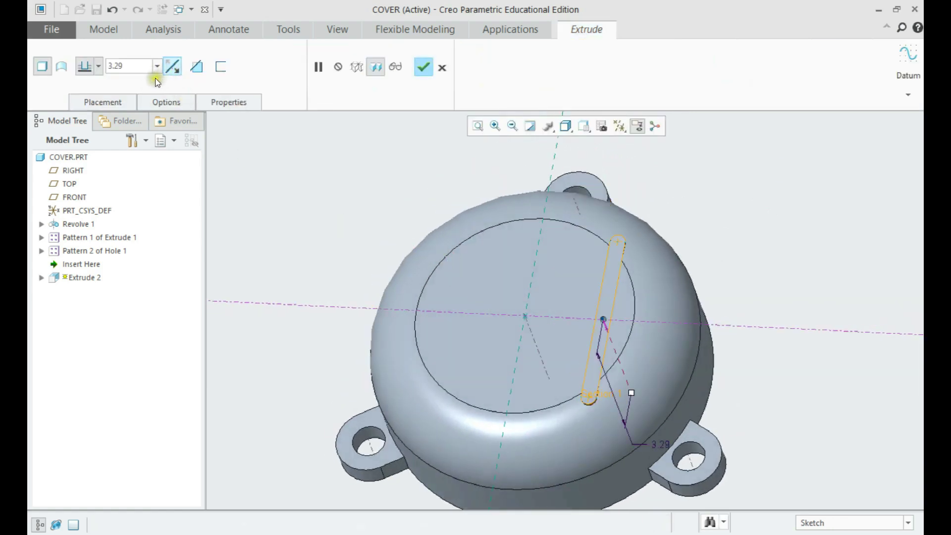
pyautogui.click(100, 67)
pyautogui.click(89, 146)
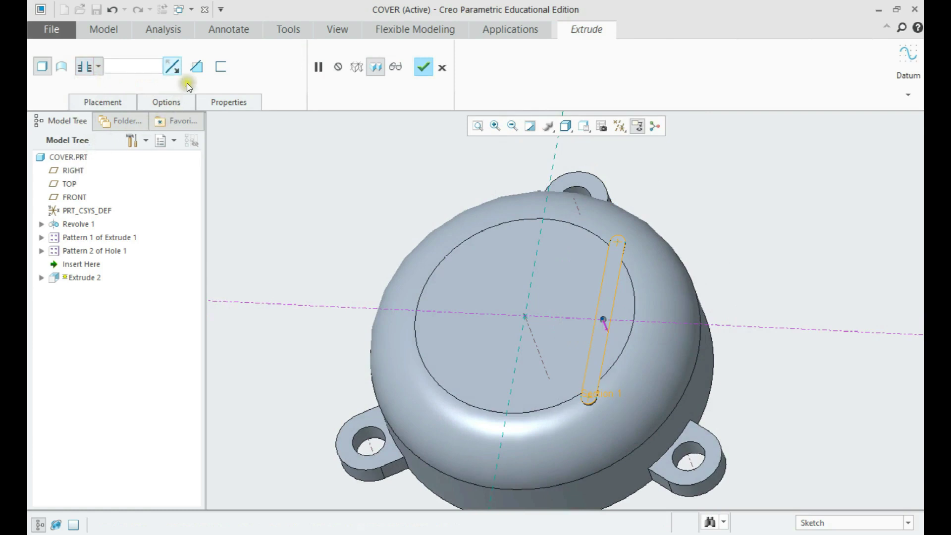
pyautogui.click(197, 67)
pyautogui.moveTo(336, 173); pyautogui.dragTo(347, 191, button='middle')
pyautogui.middleClick(352, 188)
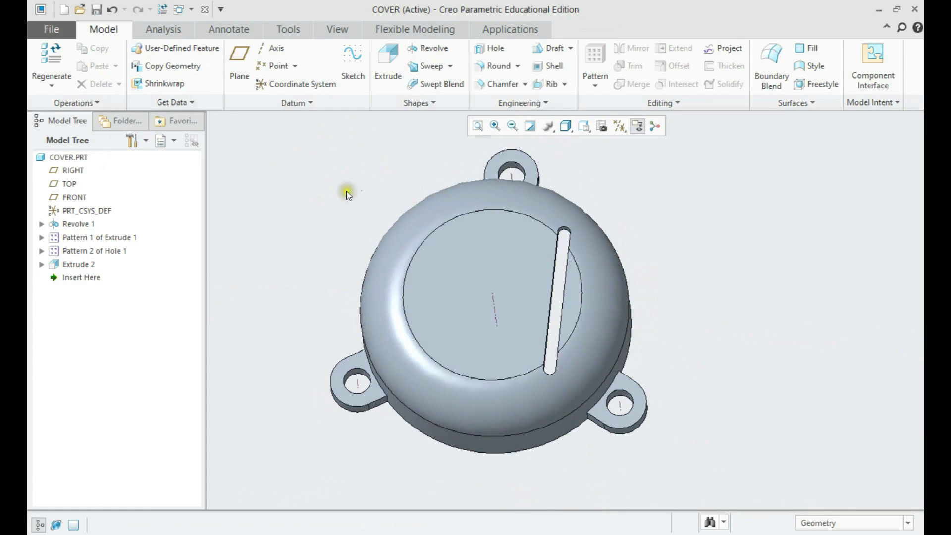
# - Pattern the racetrack slot cut by its 1.80 offset dimension, with an increment of -0.6 and 7 members
pyautogui.click(89, 263)
pyautogui.click(595, 64)
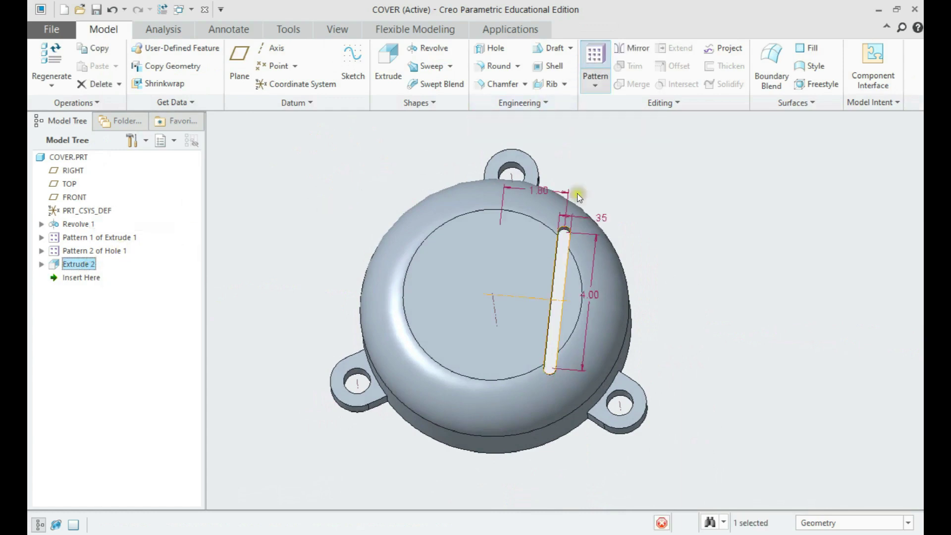
pyautogui.click(542, 190)
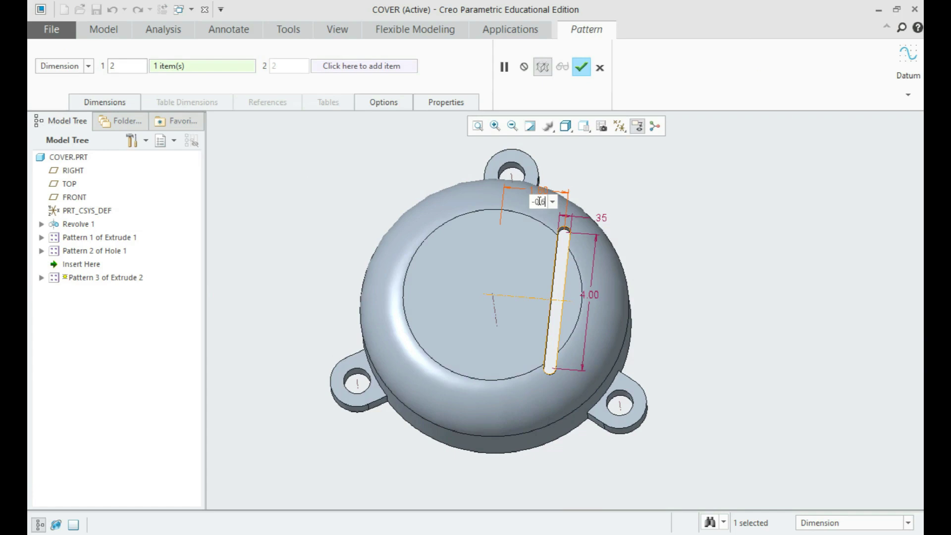
pyautogui.press('Return')
pyautogui.doubleClick(125, 62)
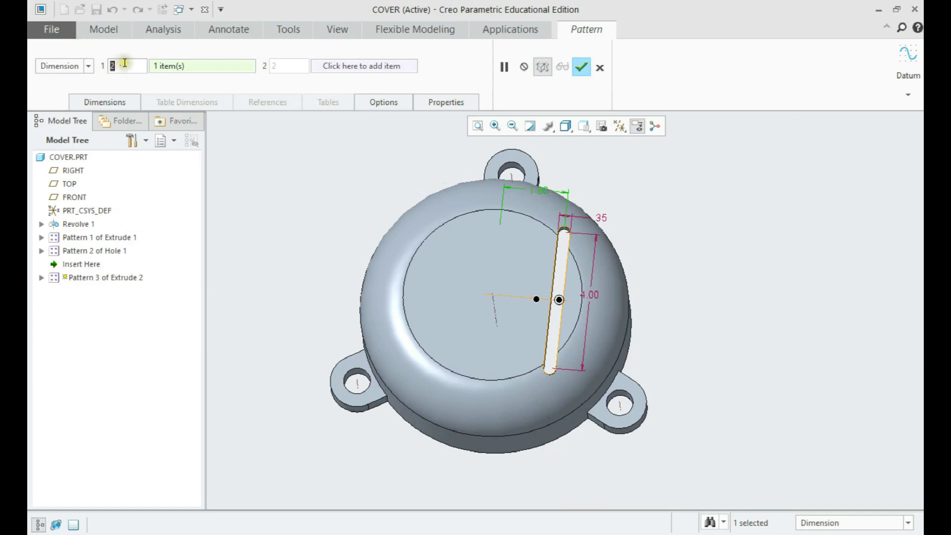
pyautogui.write('7')
pyautogui.press('Return')
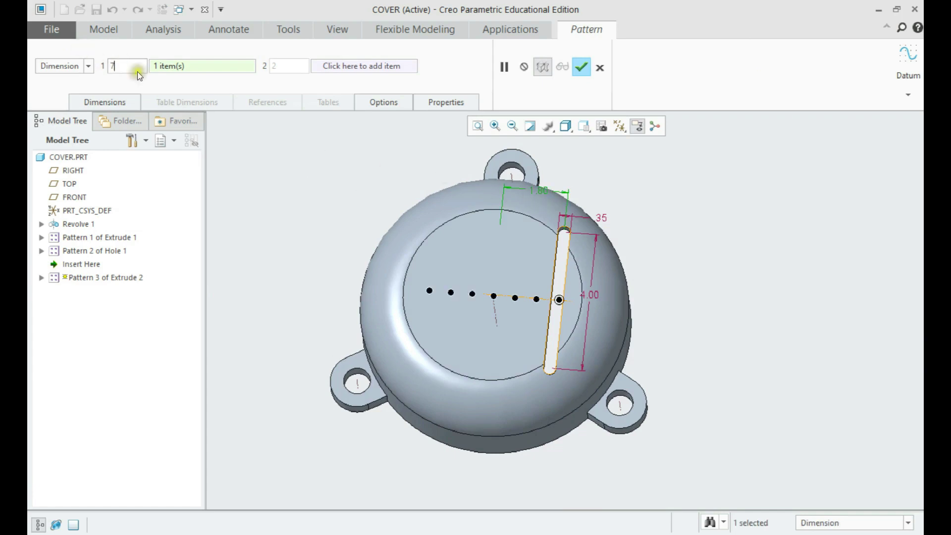
pyautogui.middleClick(280, 209)
# - Start an extrusion on the inner face of the cover's slotted top and sketch a circle about 2.12 in diameter at the cover's center
pyautogui.moveTo(316, 195); pyautogui.dragTo(346, 204, button='middle')
pyautogui.moveTo(425, 153)
pyautogui.mouseDown(button='middle')
pyautogui.moveTo(453, 218)
pyautogui.moveTo(492, 251)
pyautogui.moveTo(563, 250)
pyautogui.moveTo(601, 218)
pyautogui.mouseUp(button='middle')
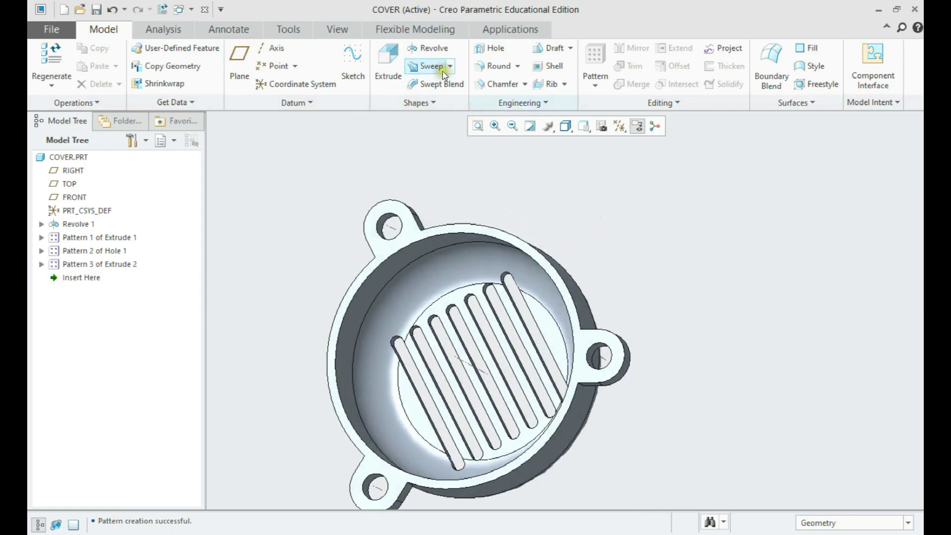
pyautogui.click(388, 61)
pyautogui.click(458, 294)
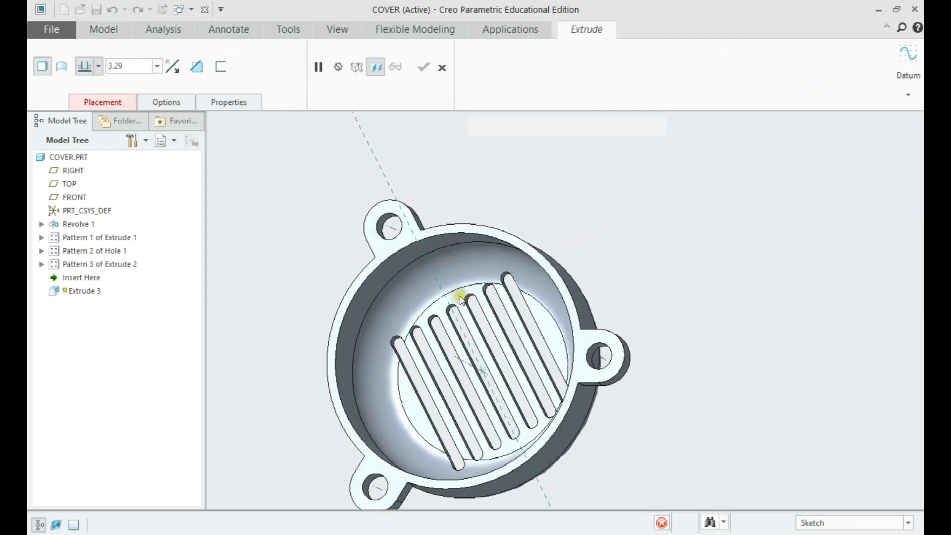
pyautogui.moveTo(457, 294)
pyautogui.mouseDown(button='middle')
pyautogui.moveTo(367, 334)
pyautogui.moveTo(322, 315)
pyautogui.moveTo(327, 347)
pyautogui.mouseUp(button='middle')
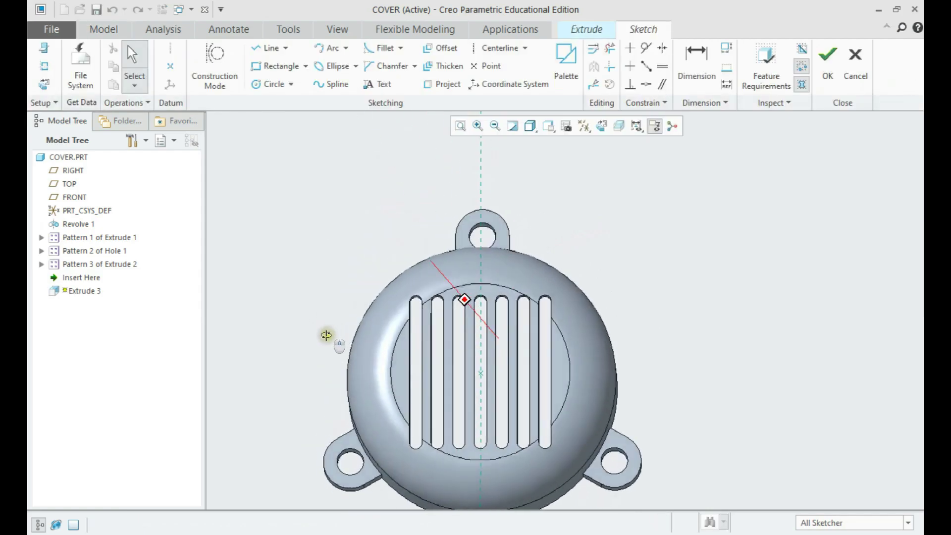
pyautogui.click(263, 82)
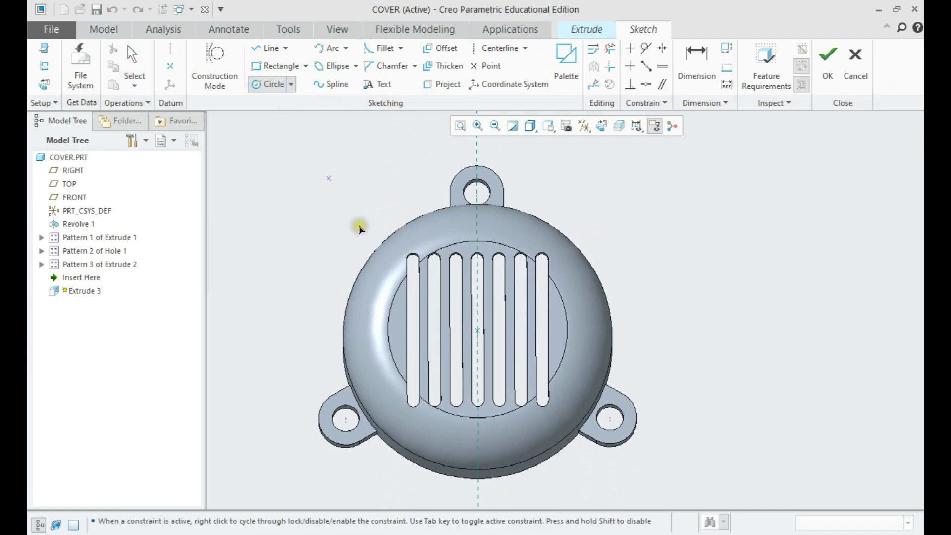
pyautogui.click(478, 330)
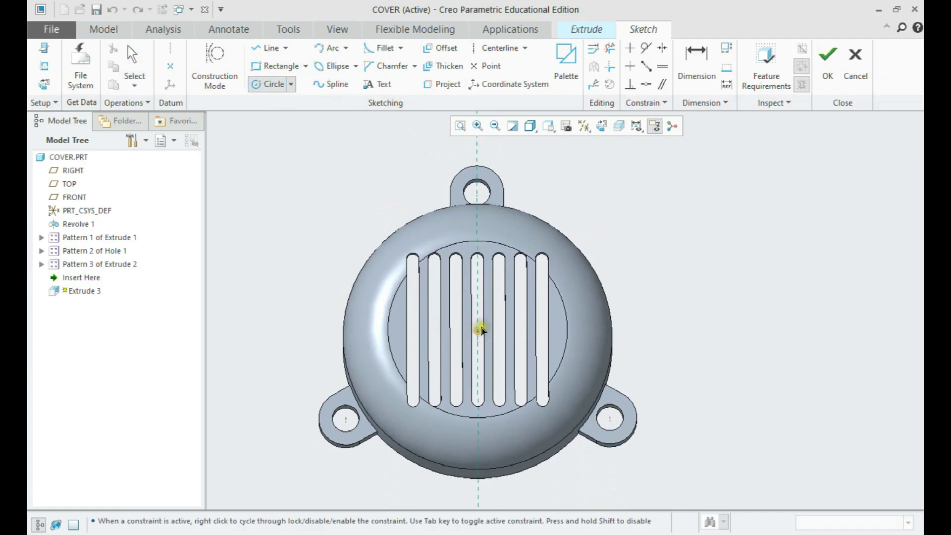
pyautogui.click(510, 311)
pyautogui.middleClick(512, 297)
# - Set the center circle's diameter to 2.5 and finish the sketch
pyautogui.doubleClick(536, 296)
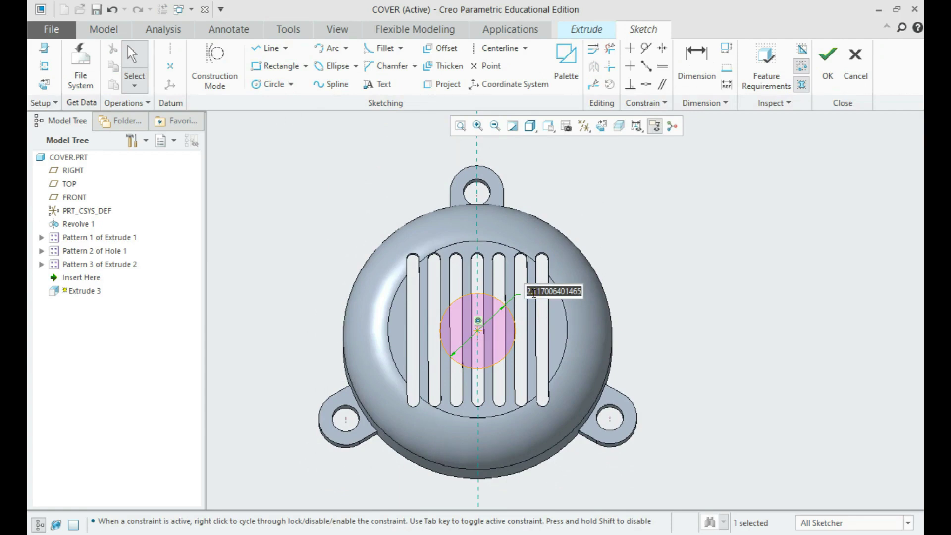
pyautogui.write('2.5')
pyautogui.press('Return')
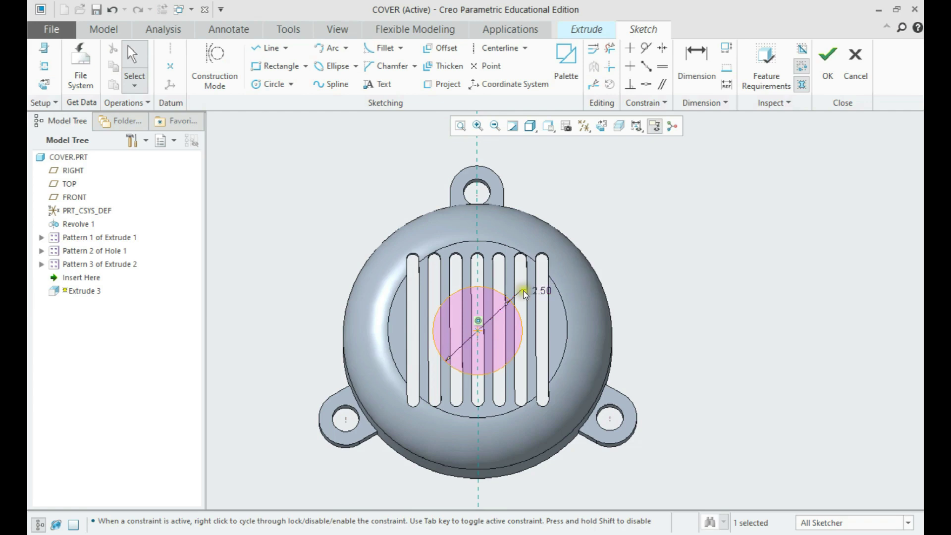
pyautogui.click(828, 60)
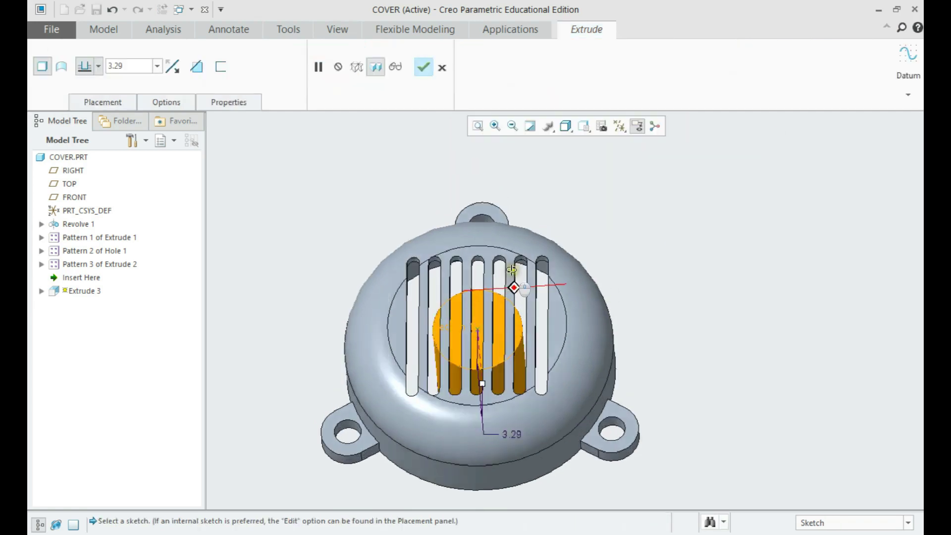
# - Reverse the extrusion direction so the circle rises out through the slotted top, and extrude it to a depth of 0.75
pyautogui.click(178, 69)
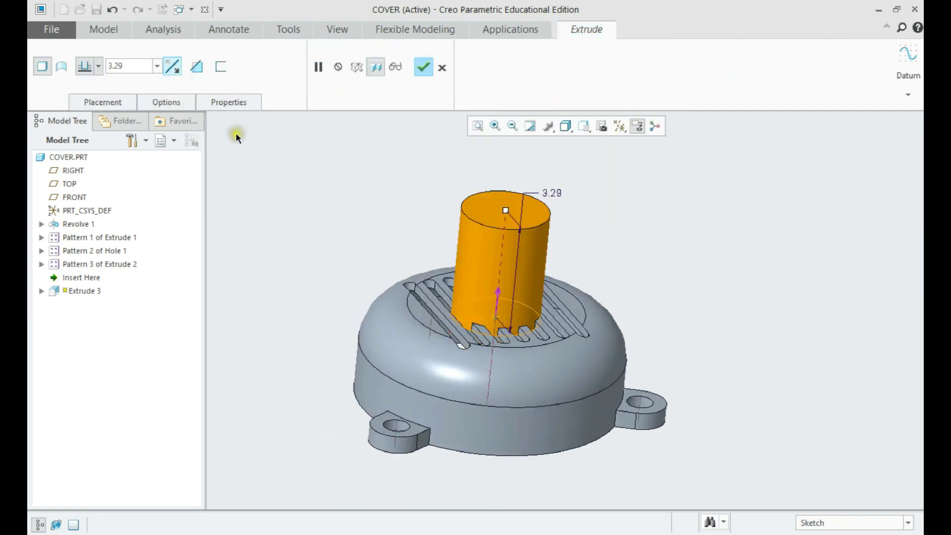
pyautogui.write('0')
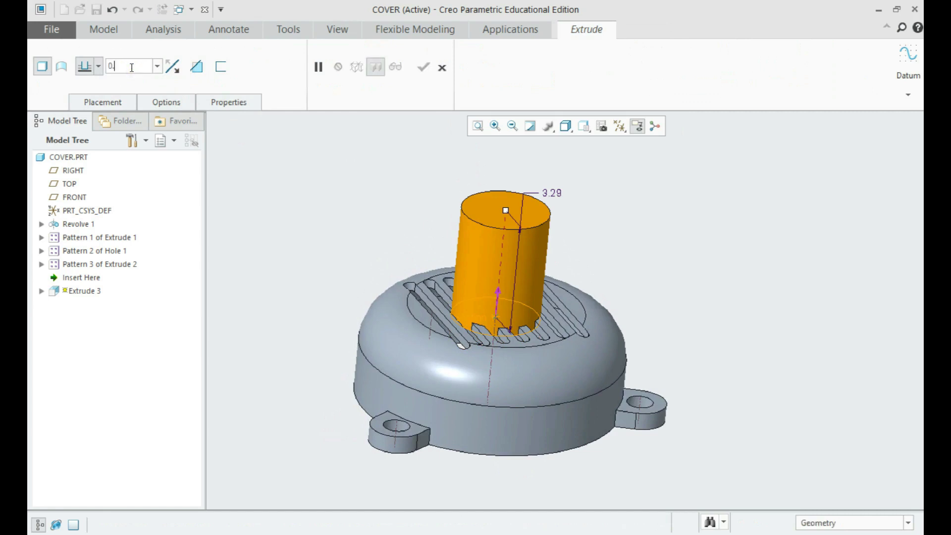
pyautogui.write('.75')
pyautogui.press('Return')
pyautogui.middleClick(354, 212)
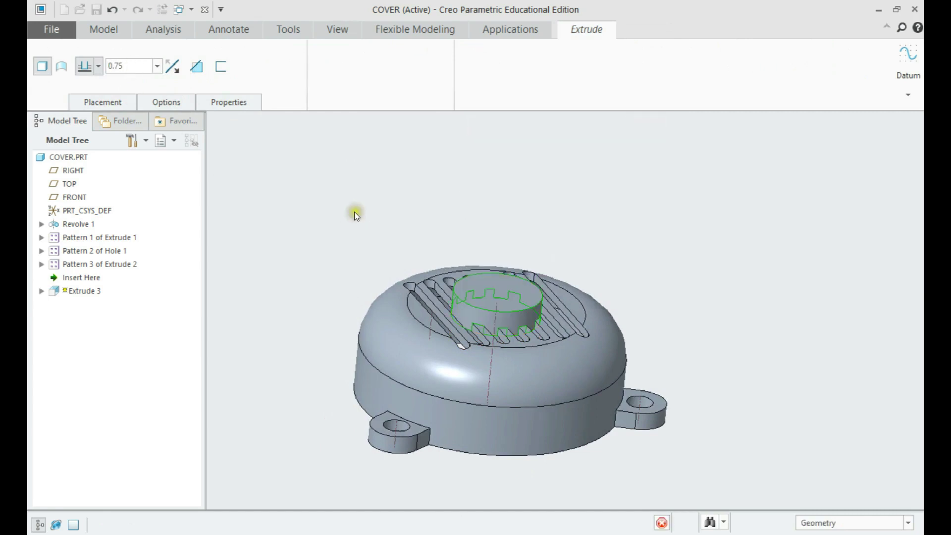
pyautogui.click(385, 218)
# - Create a through-all hole of diameter 1.5 on the round boss's top face, coaxial with the cover's center axis
pyautogui.moveTo(386, 217); pyautogui.dragTo(396, 238, button='middle')
pyautogui.click(484, 294)
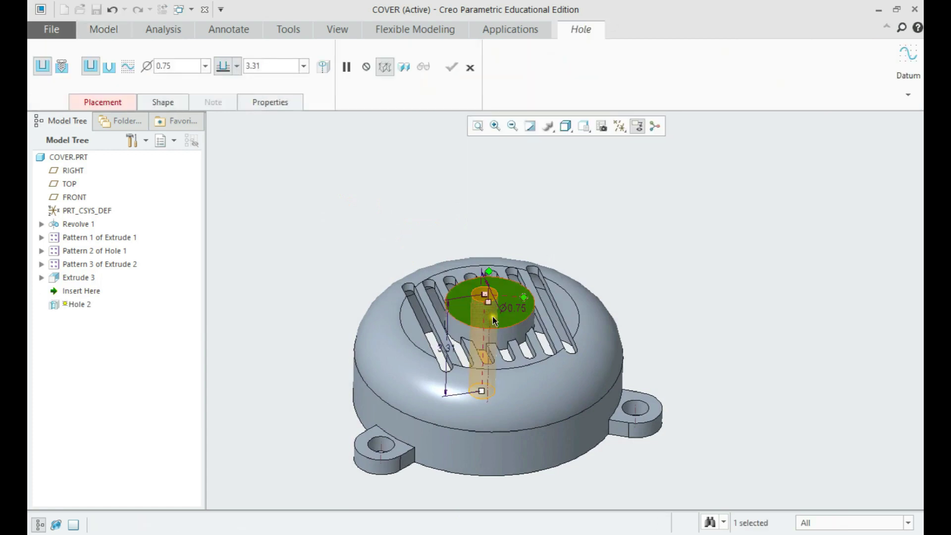
pyautogui.keyDown('ctrl'); pyautogui.click(492, 322); pyautogui.keyUp('ctrl')
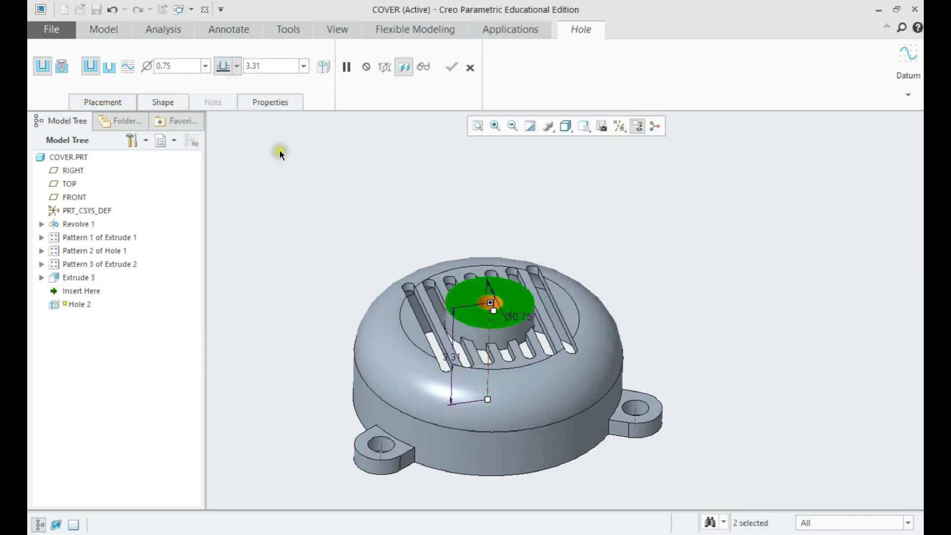
pyautogui.click(236, 66)
pyautogui.click(227, 144)
pyautogui.doubleClick(178, 65)
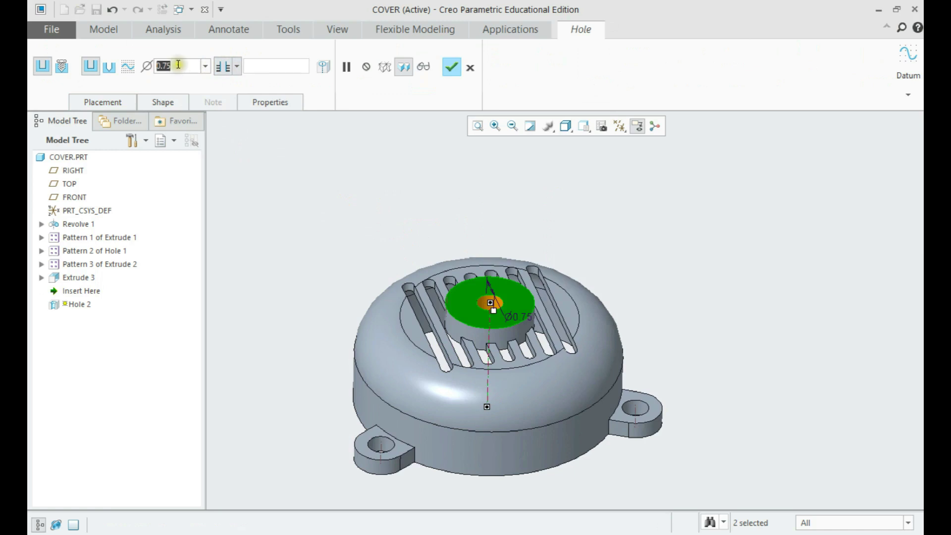
pyautogui.write('1')
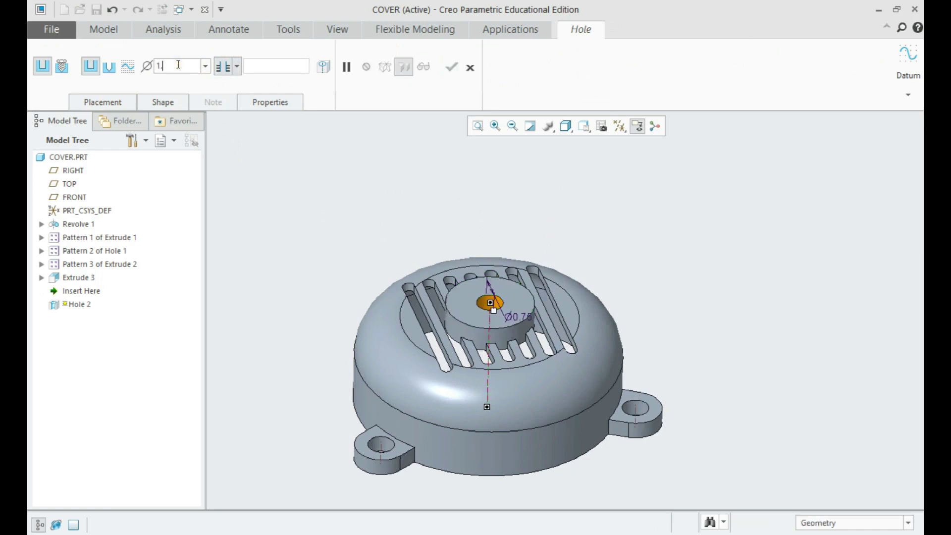
pyautogui.press('Return')
pyautogui.middleClick(339, 244)
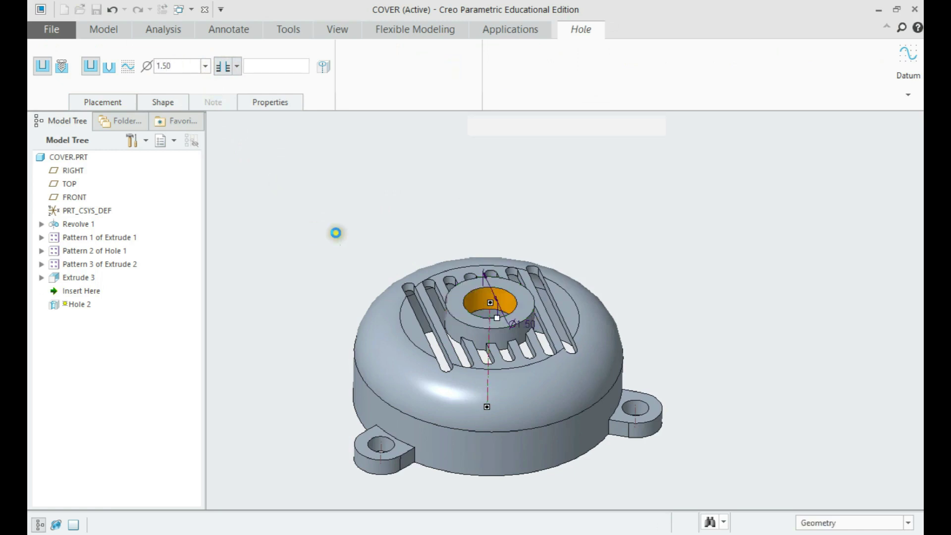
pyautogui.click(339, 218)
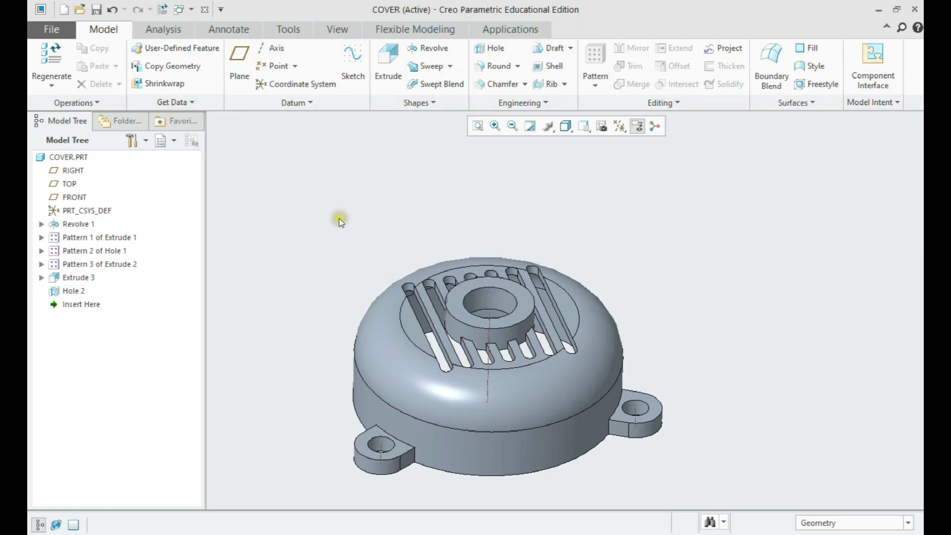
# - Round the outer top edge of the center boss with a radius of 0.2
pyautogui.click(489, 67)
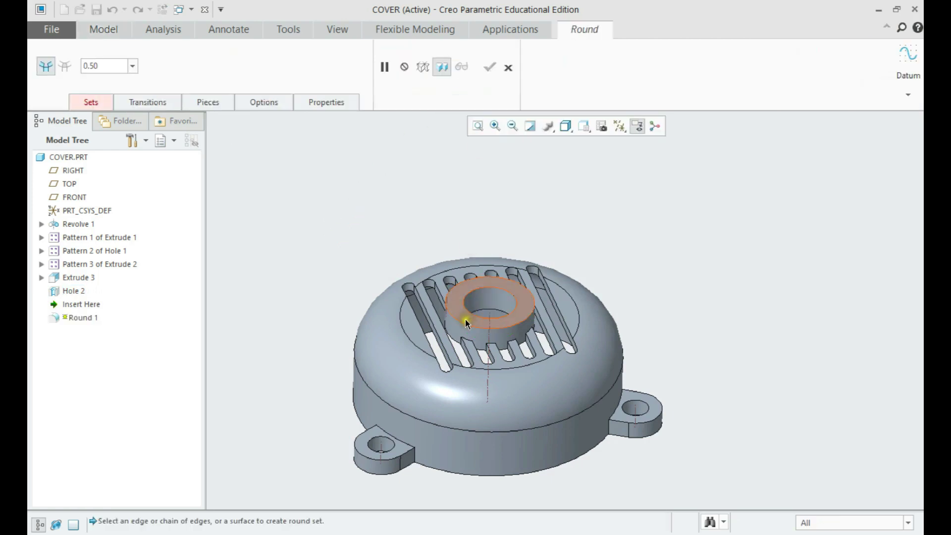
pyautogui.click(465, 323)
pyautogui.click(111, 69)
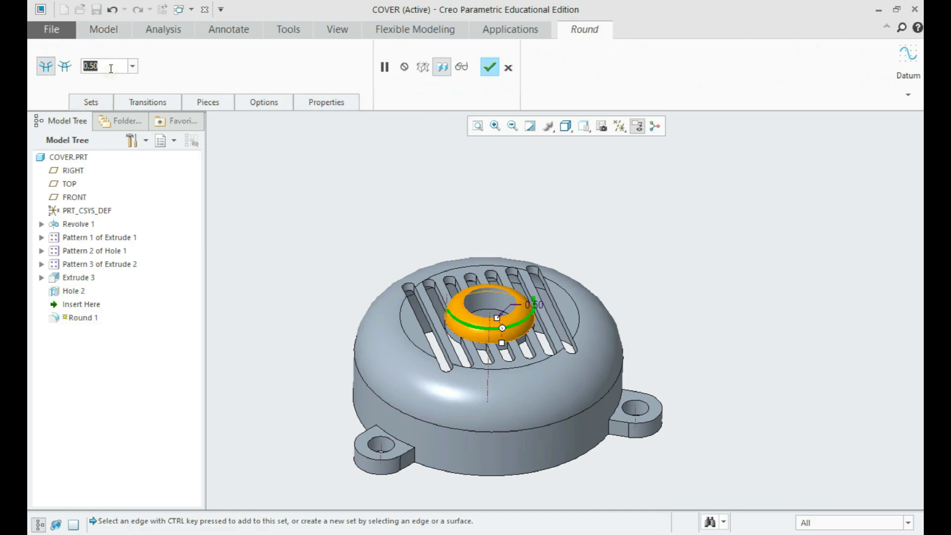
pyautogui.write('0.2')
pyautogui.press('Return')
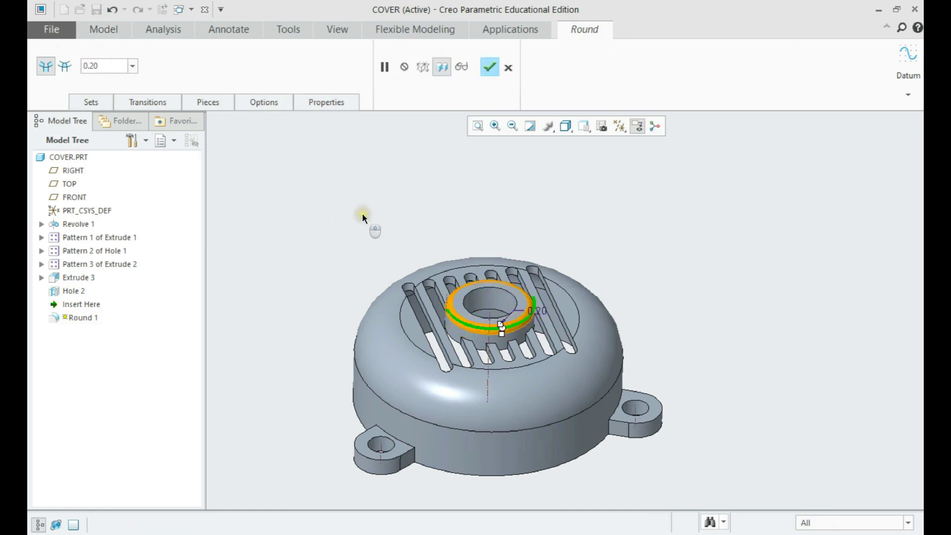
pyautogui.middleClick(361, 216)
pyautogui.moveTo(348, 239); pyautogui.dragTo(497, 267, button='middle')
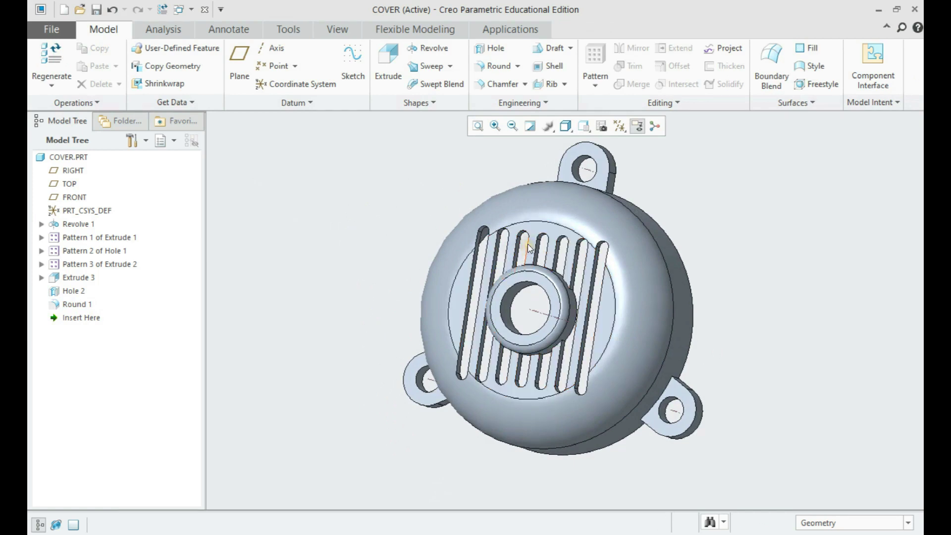
pyautogui.moveTo(528, 243)
pyautogui.mouseDown(button='middle')
pyautogui.moveTo(648, 208)
pyautogui.moveTo(600, 240)
pyautogui.moveTo(634, 240)
pyautogui.moveTo(675, 221)
pyautogui.mouseUp(button='middle')
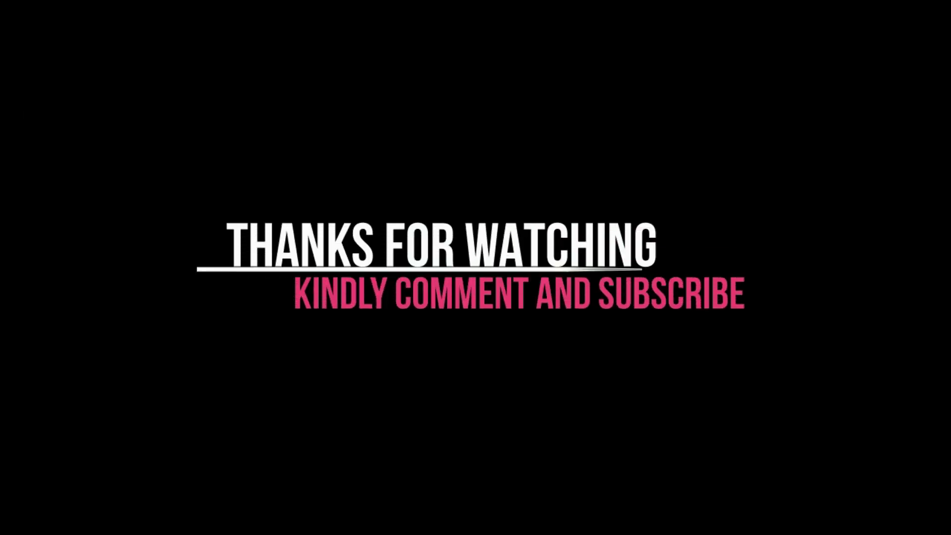